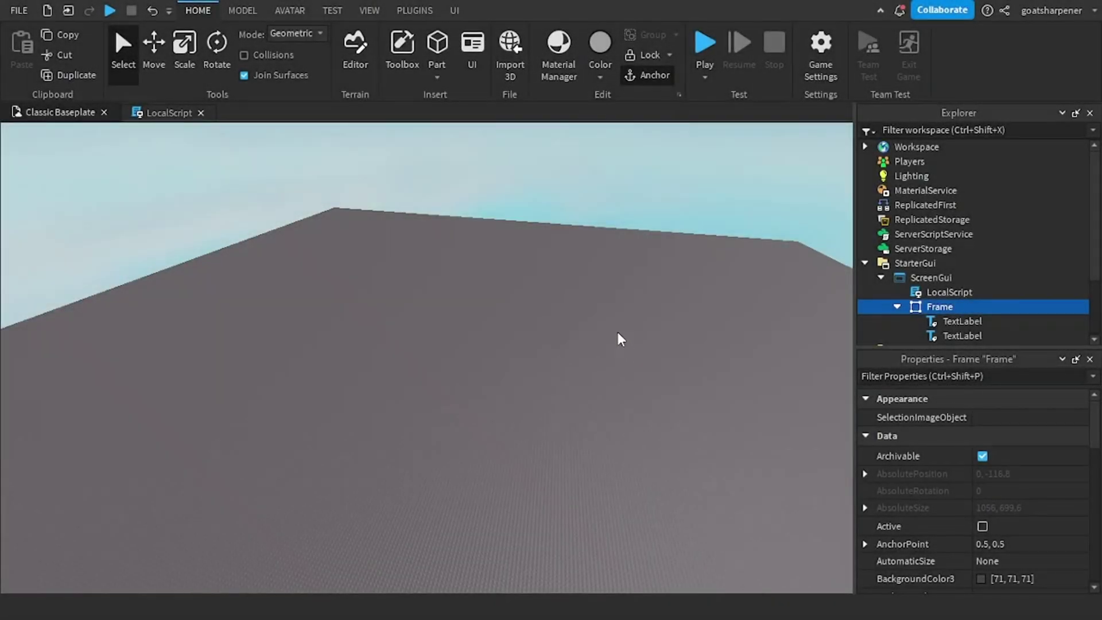
# - Tick the Frame's Visible property to preview 'You died...', then return to the LocalScript
pyautogui.moveTo(521, 327); pyautogui.dragTo(525, 323, button='right')
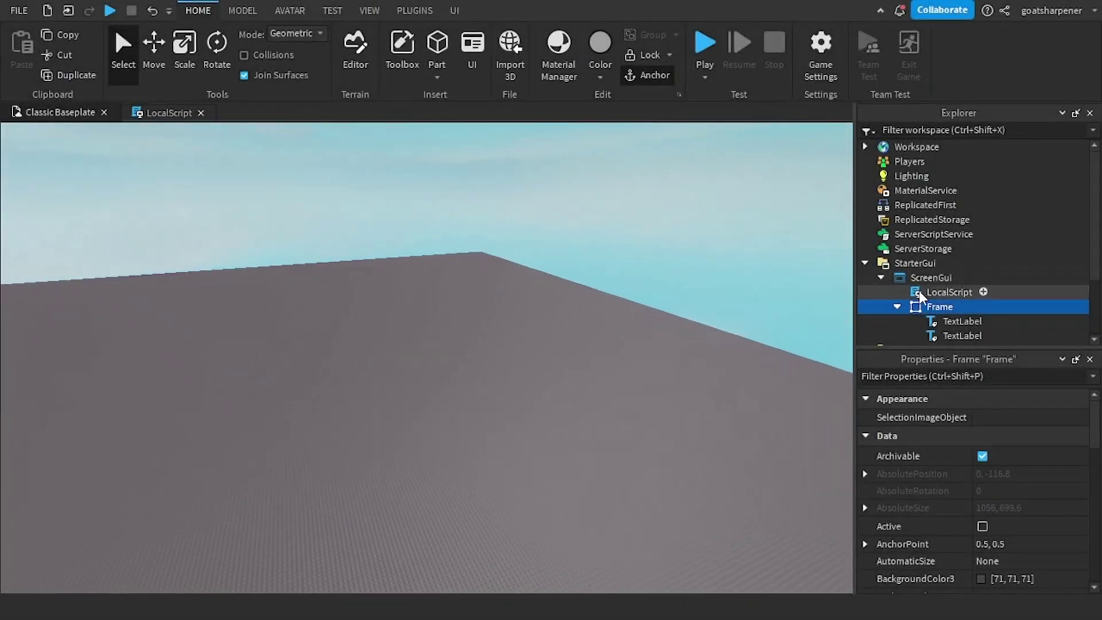
pyautogui.scroll(-3, 989, 525)
pyautogui.scroll(-2, 995, 521)
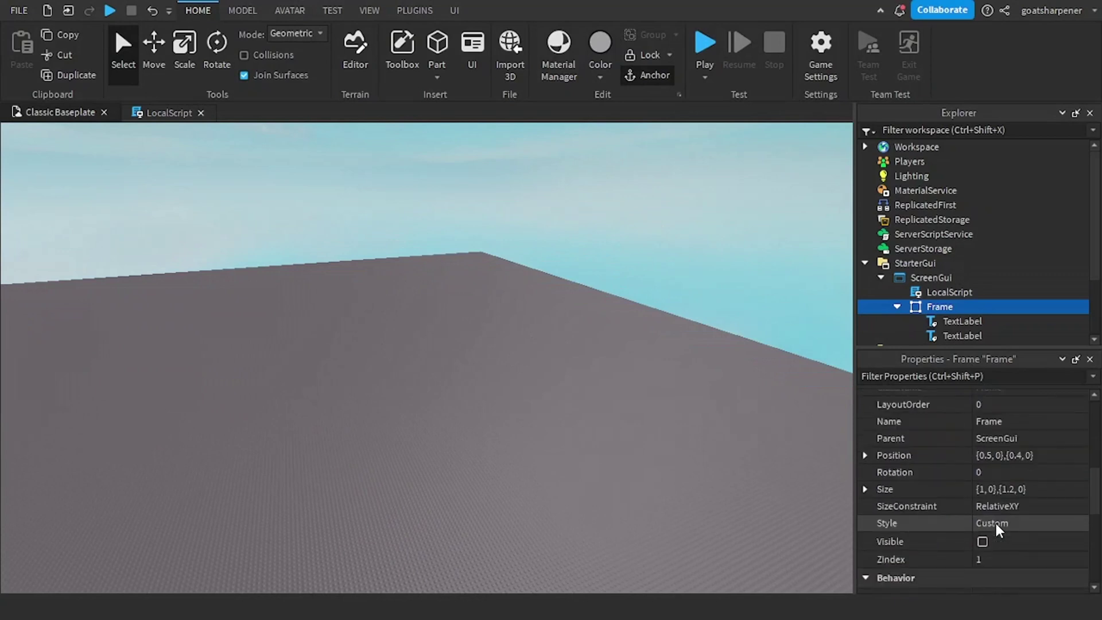
pyautogui.scroll(-1, 993, 491)
pyautogui.click(981, 486)
pyautogui.click(206, 358)
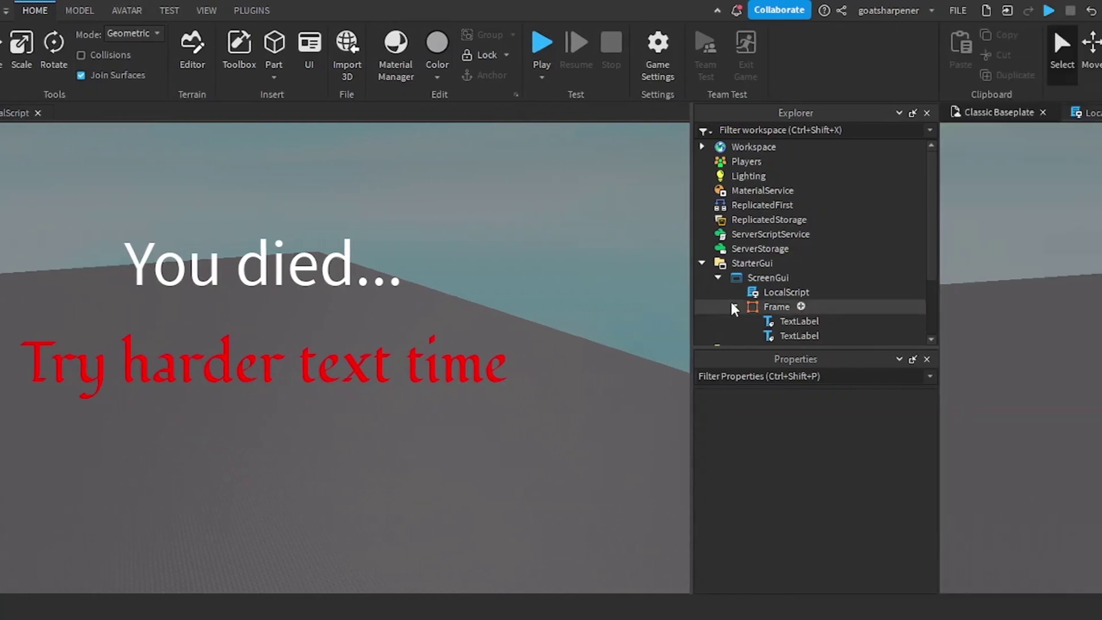
pyautogui.scroll(-2, 939, 284)
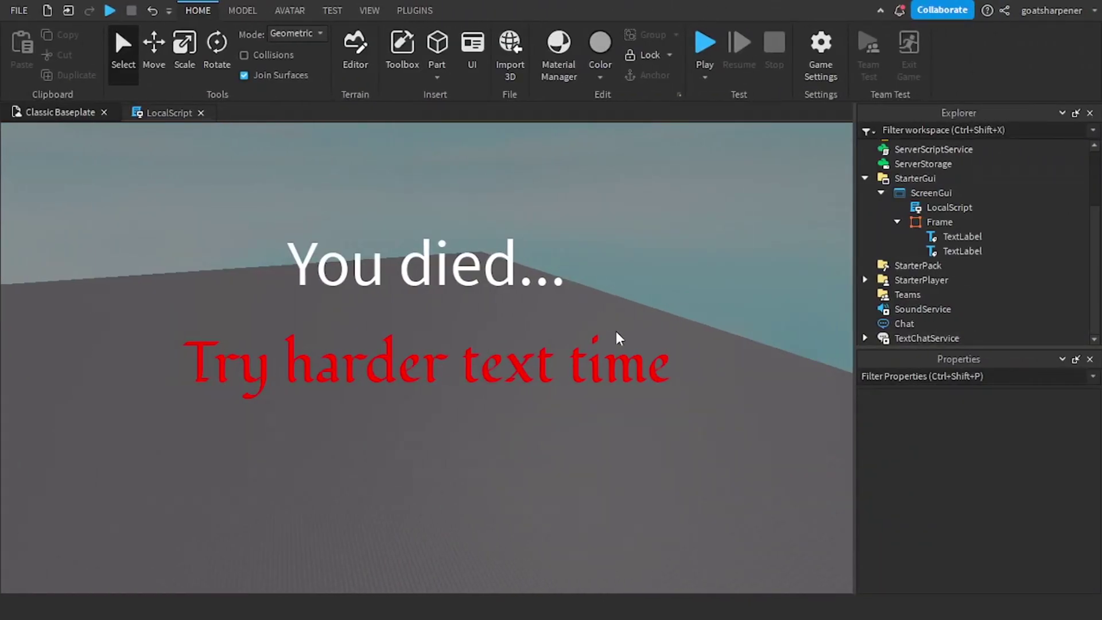
pyautogui.click(161, 112)
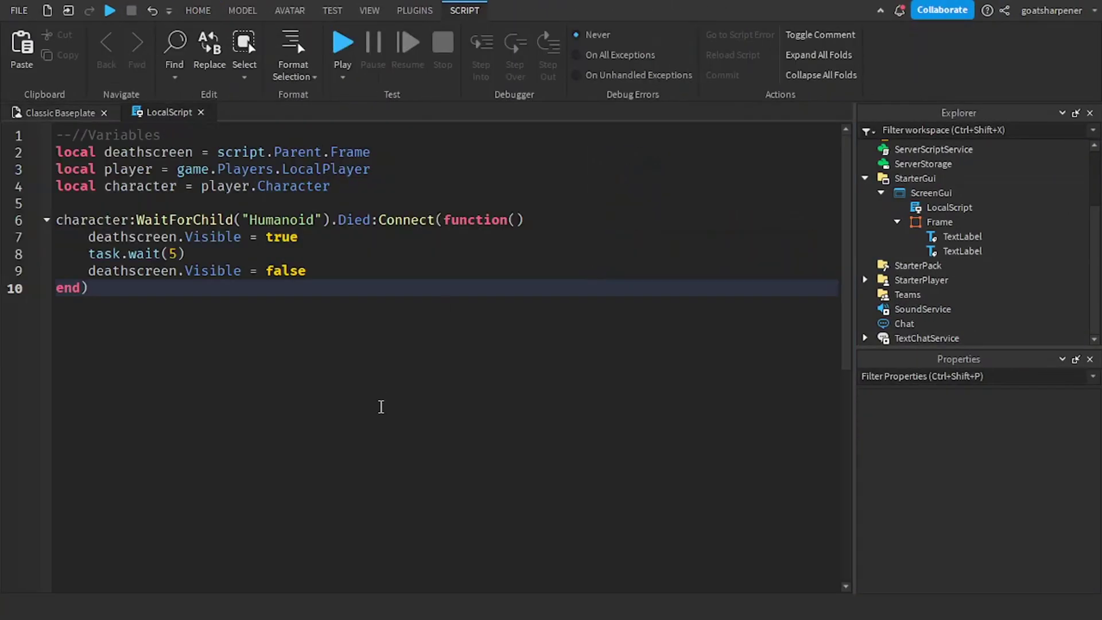
# - Insert blank lines after the character variable on line 4 of the LocalScript
pyautogui.hotkey('ctrl', 'a')
pyautogui.click(246, 315)
pyautogui.click(938, 222)
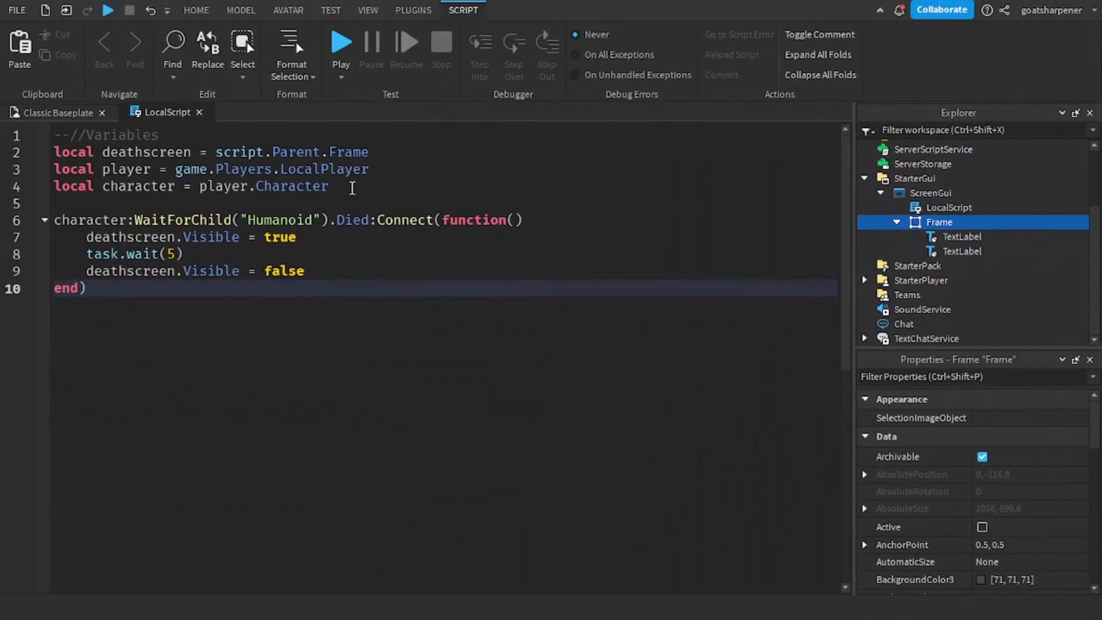
pyautogui.click(353, 186)
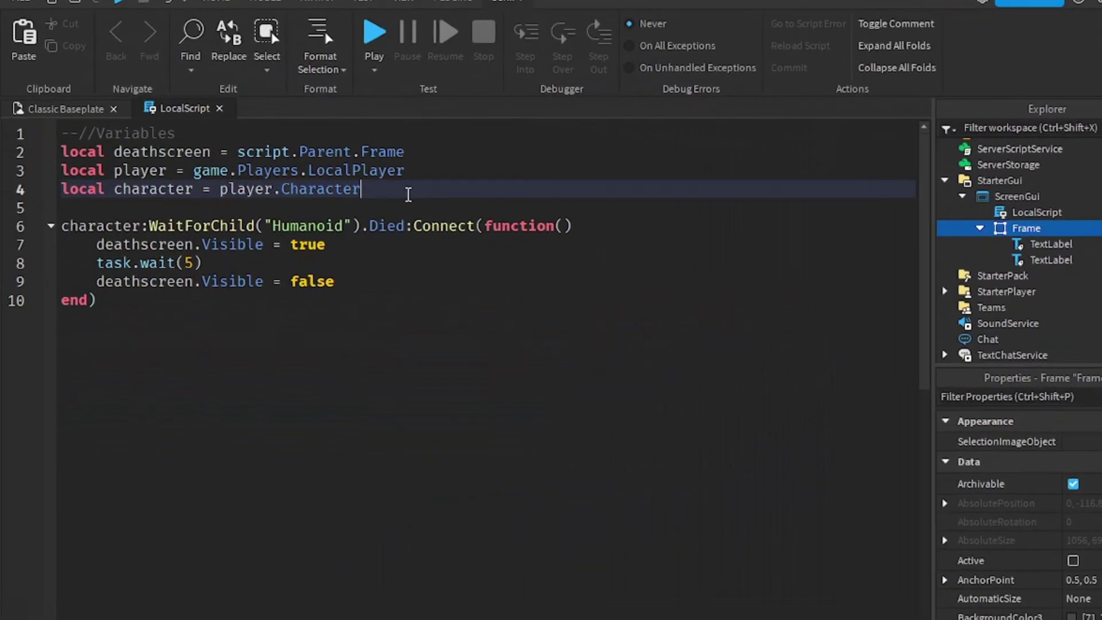
pyautogui.press('Return')
pyautogui.press('Return')
pyautogui.write('local messages')
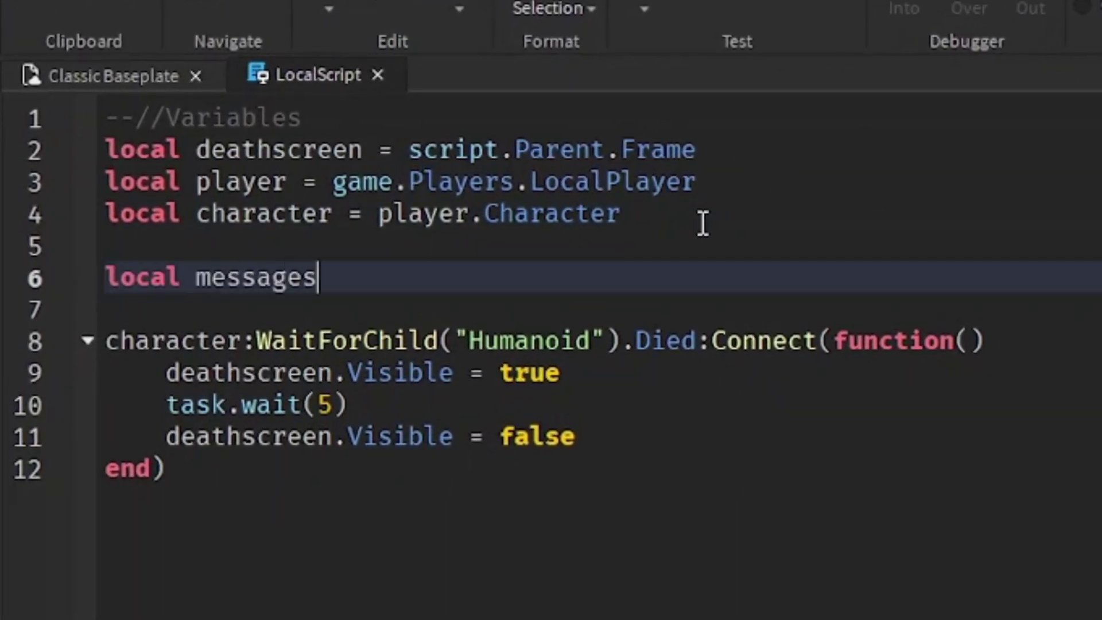
pyautogui.write('{')
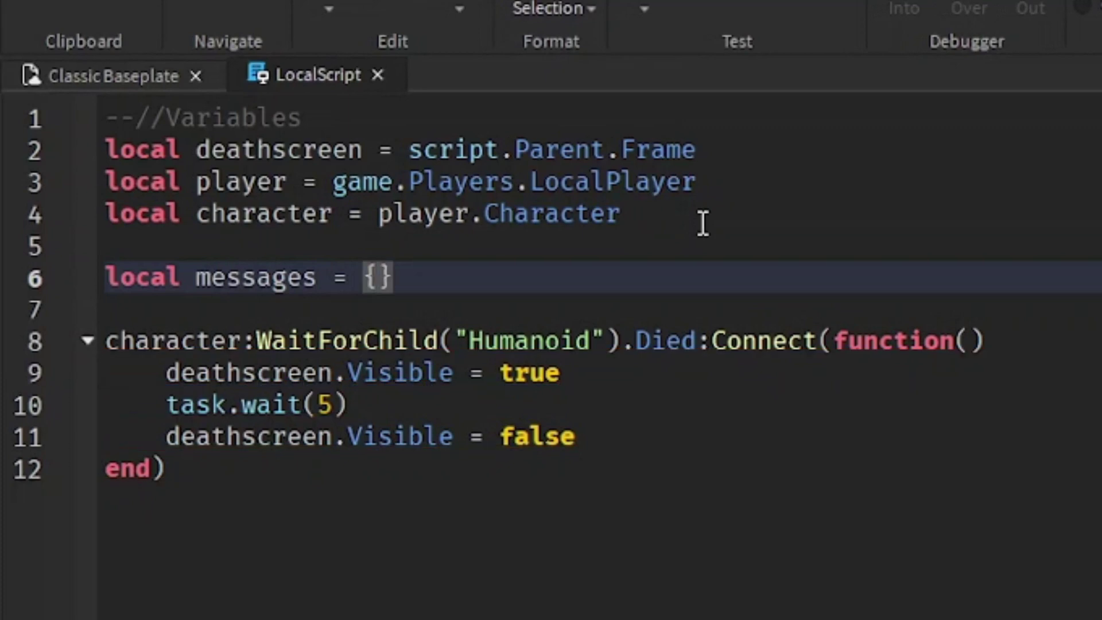
# - Fill the messages table with six comma-separated taunts, from 'Try harder next time' to 'L + Ratio'
pyautogui.press('Return')
pyautogui.write('"Try harder next time",')
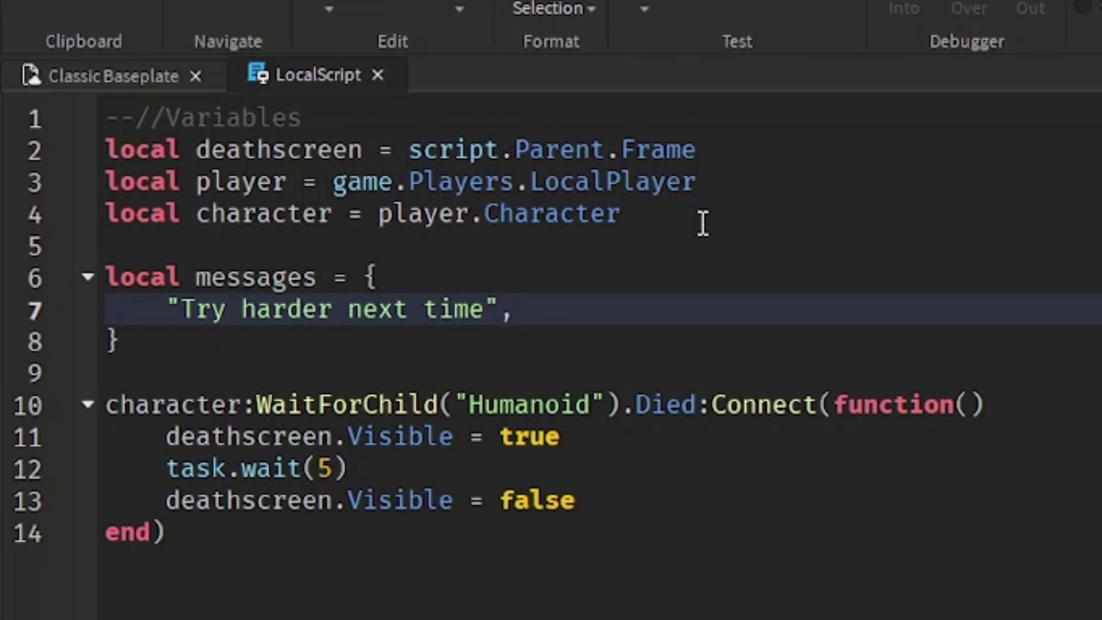
pyautogui.press('Return')
pyautogui.write('"L + Ratio",')
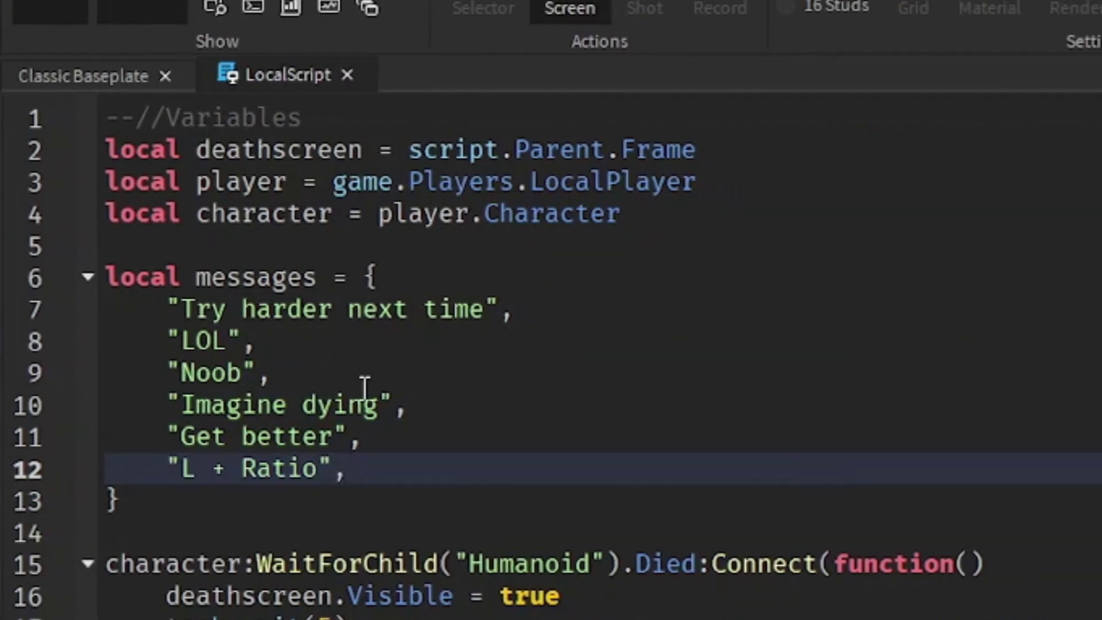
pyautogui.click(326, 339)
pyautogui.click(374, 439)
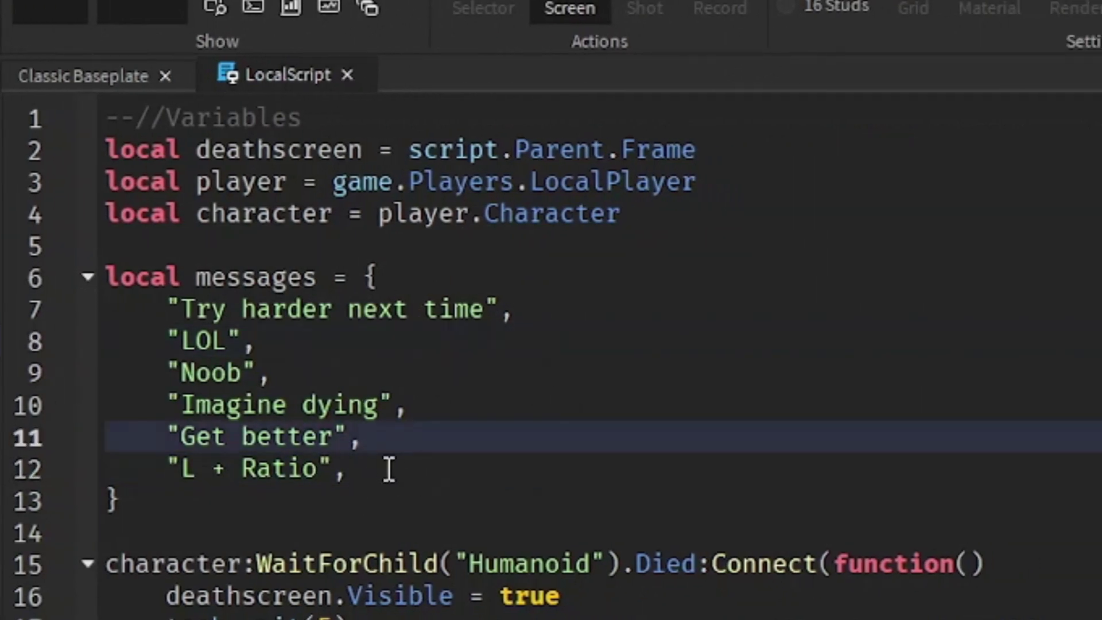
pyautogui.click(525, 318)
pyautogui.click(272, 353)
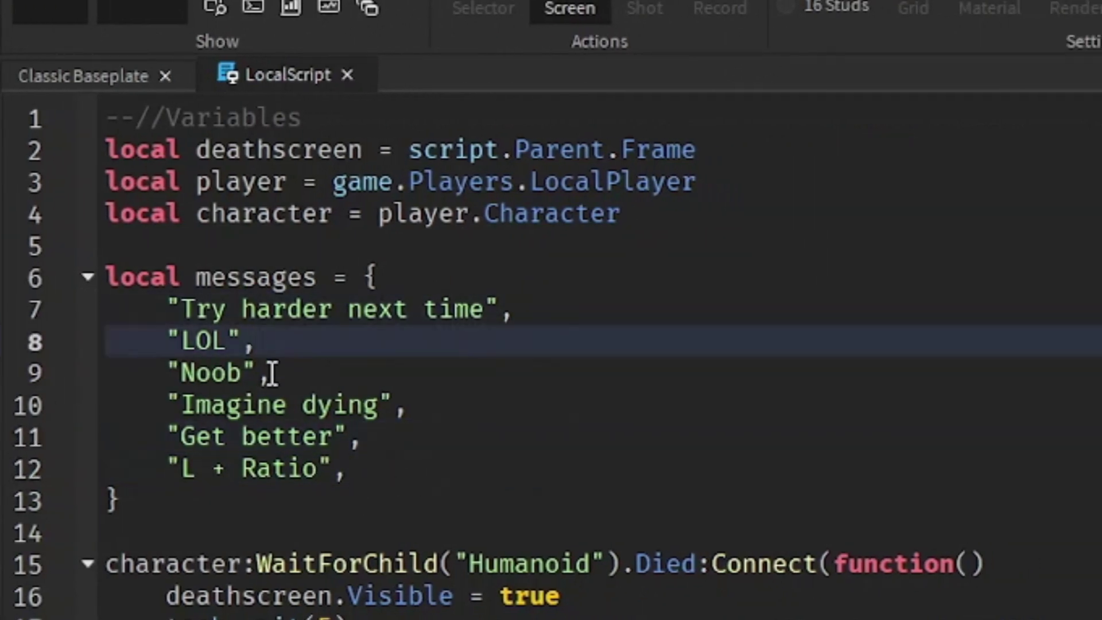
pyautogui.click(272, 372)
pyautogui.click(394, 438)
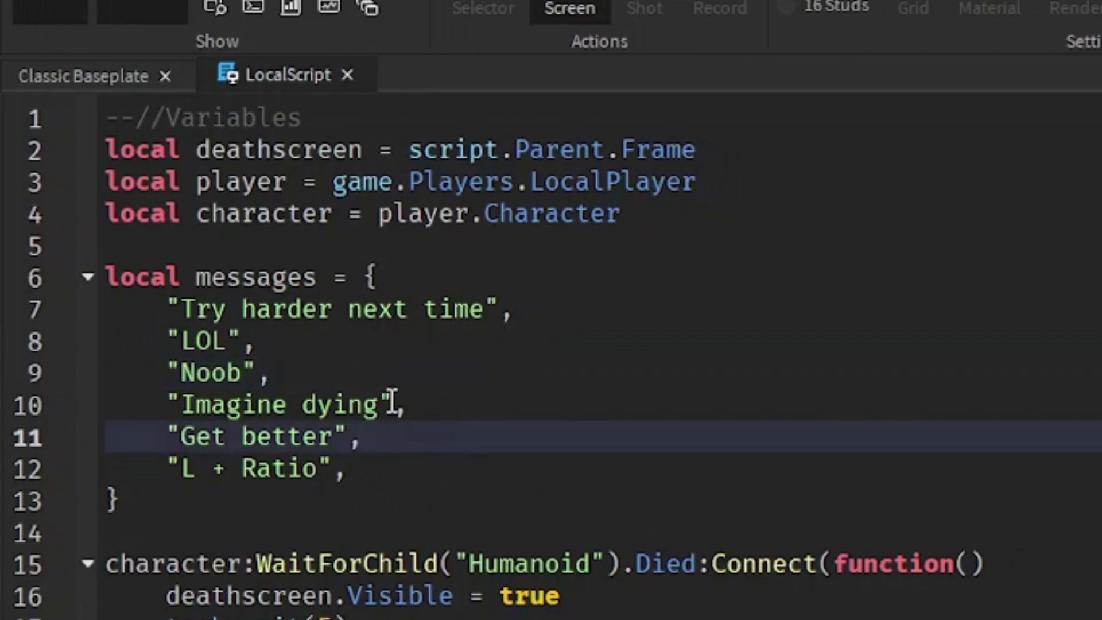
pyautogui.click(394, 404)
pyautogui.moveTo(178, 402); pyautogui.dragTo(171, 402)
pyautogui.click(541, 429)
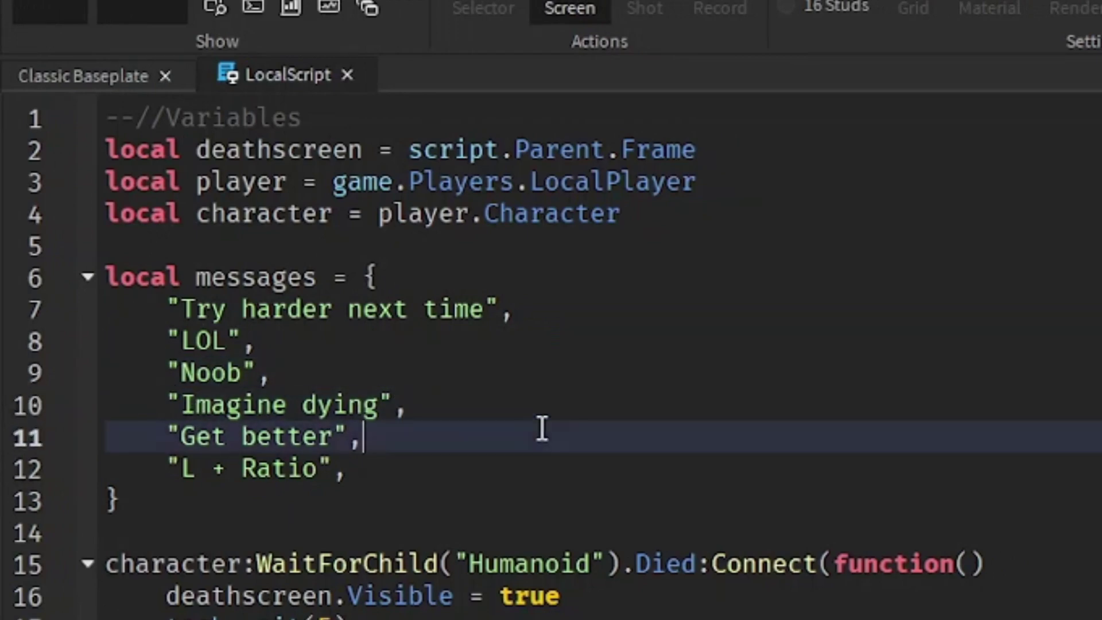
pyautogui.click(344, 443)
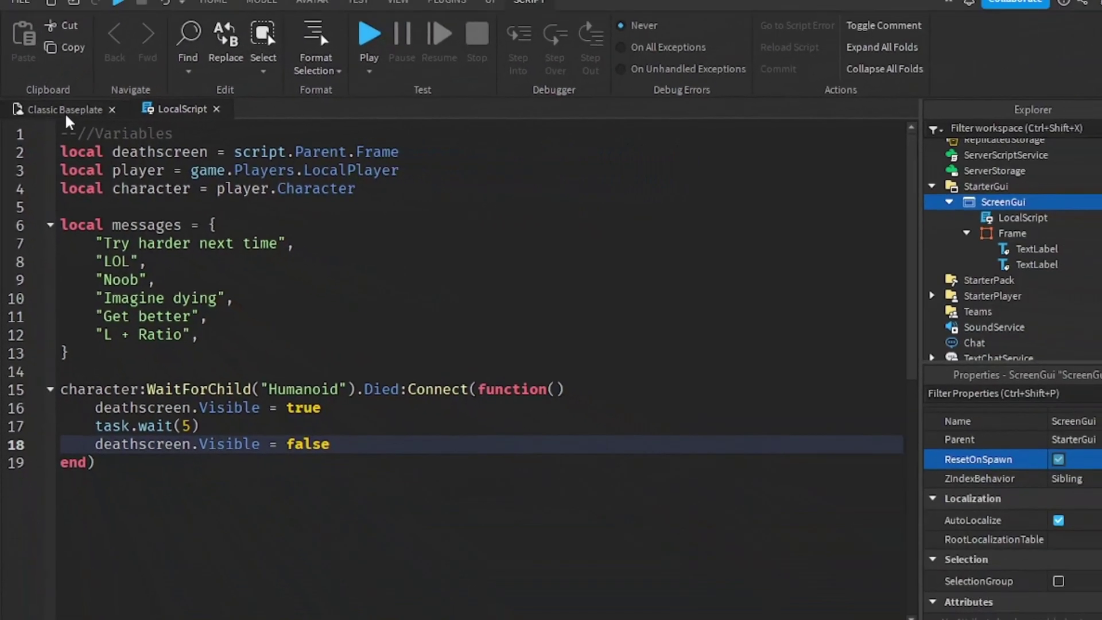
# - Rename the second TextLabel under Frame, the red taunt label, to 'Randommessage'
pyautogui.click(66, 110)
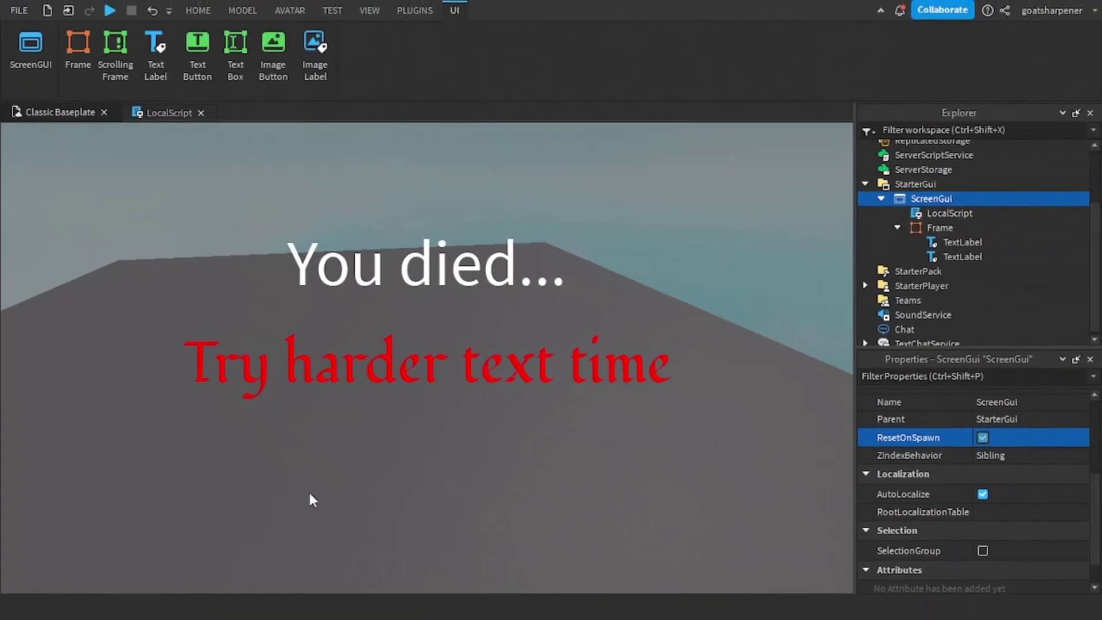
pyautogui.click(947, 242)
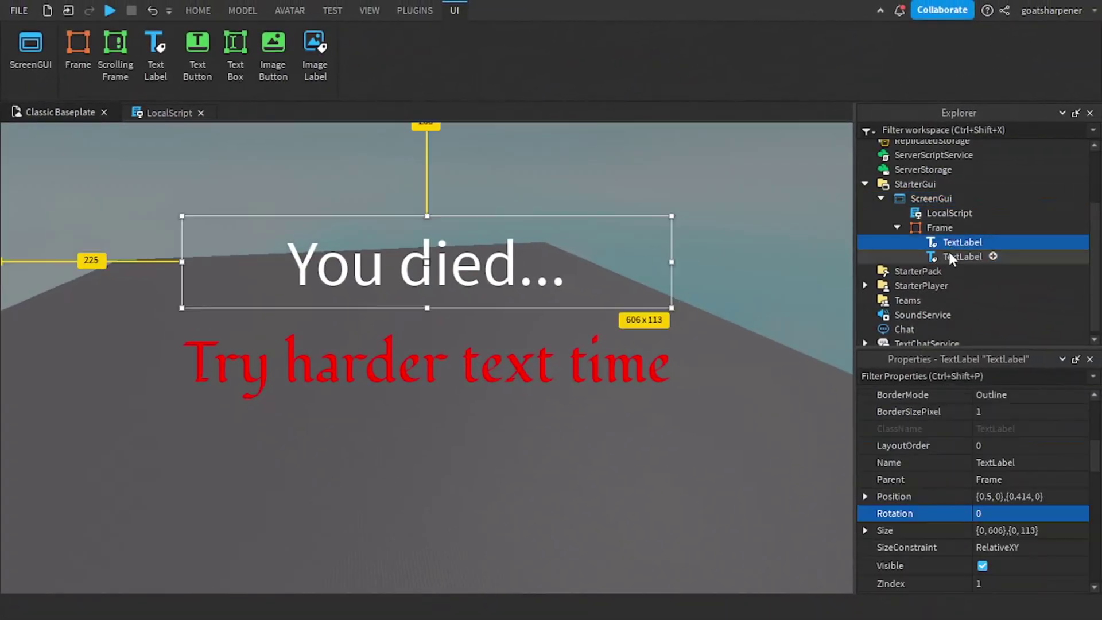
pyautogui.click(949, 255)
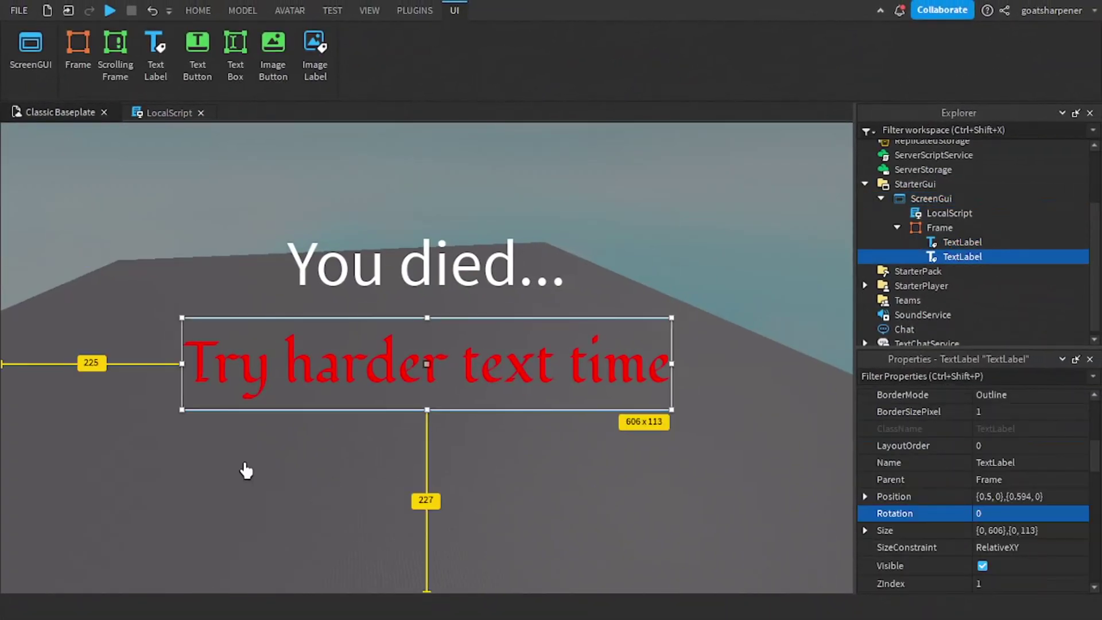
pyautogui.doubleClick(991, 257)
pyautogui.press('BackSpace')
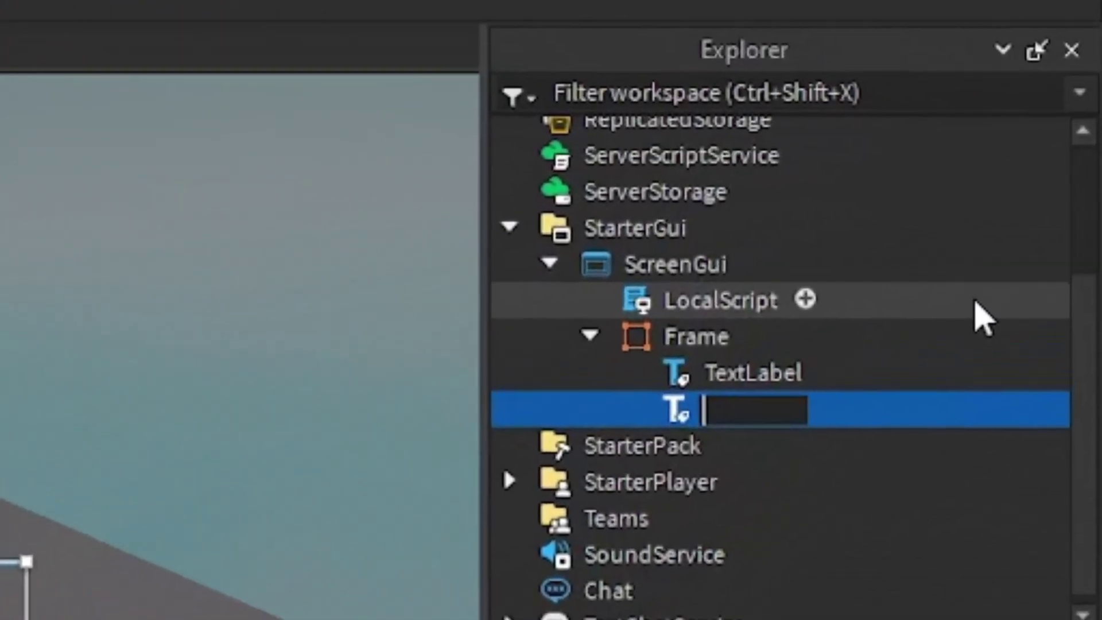
pyautogui.write('Randommessa')
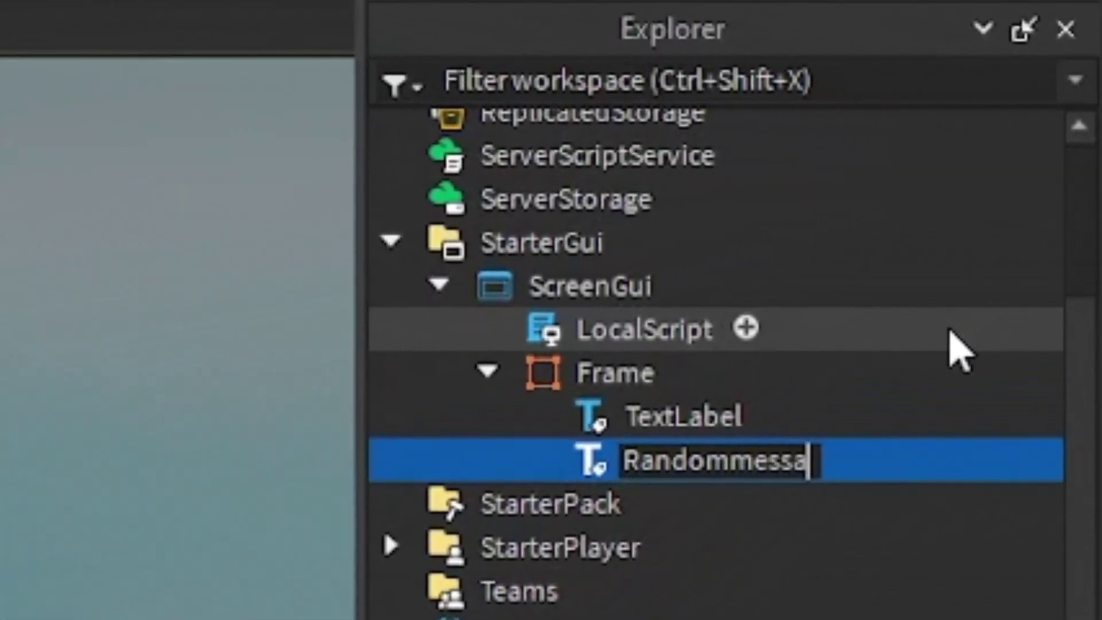
pyautogui.write('ge')
pyautogui.press('Return')
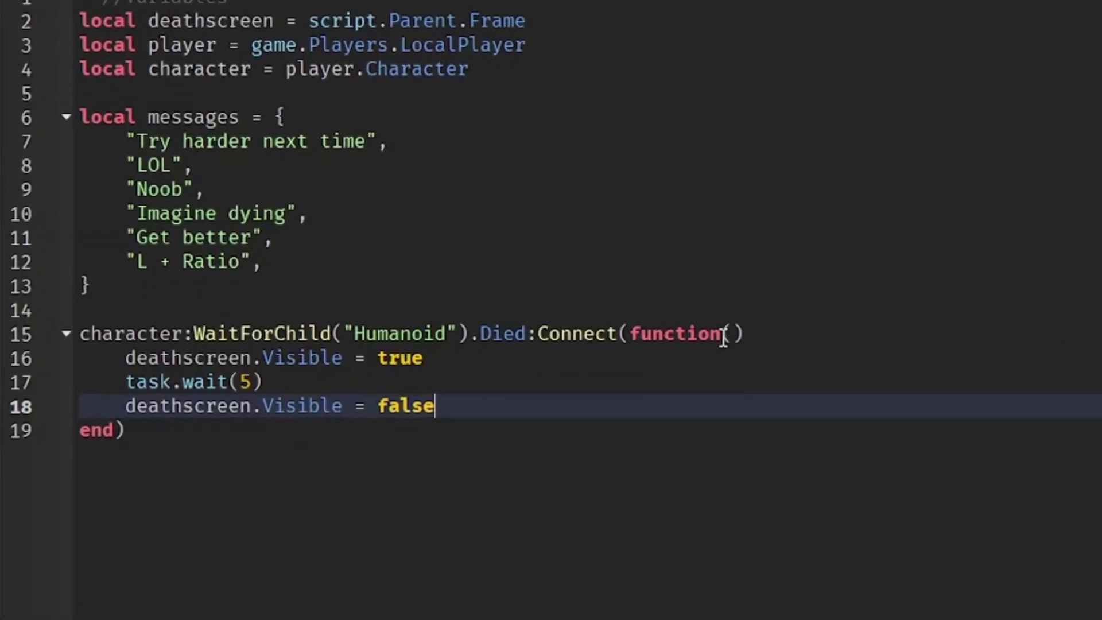
# - On line 16, set deathscreen.Randommessage.Text to messages[math.random(1, #messages)]
pyautogui.click(757, 334)
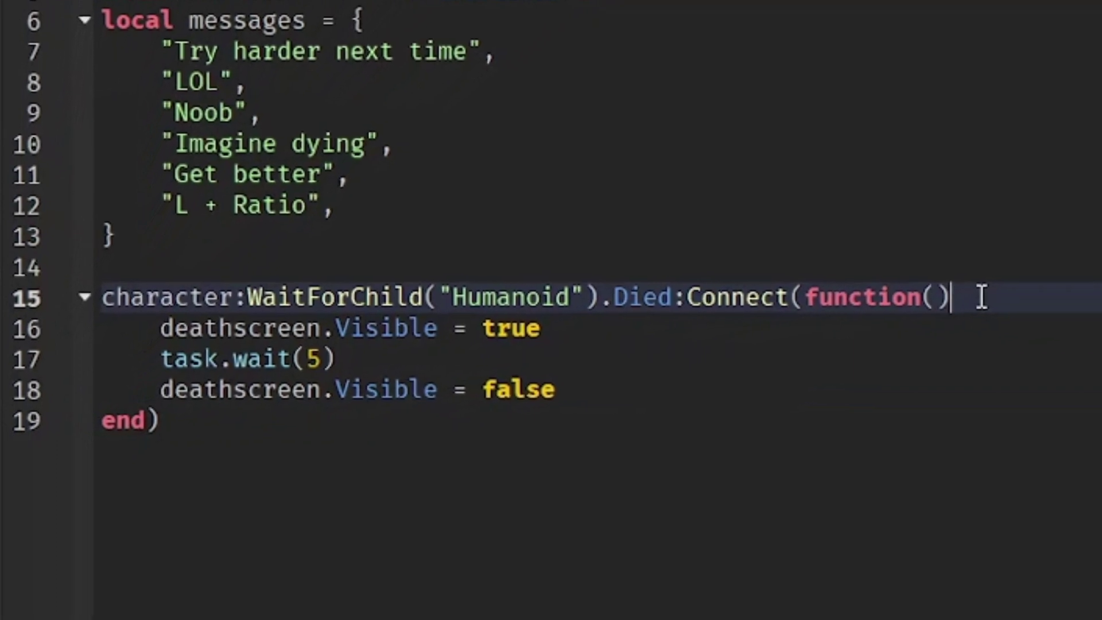
pyautogui.press('Return')
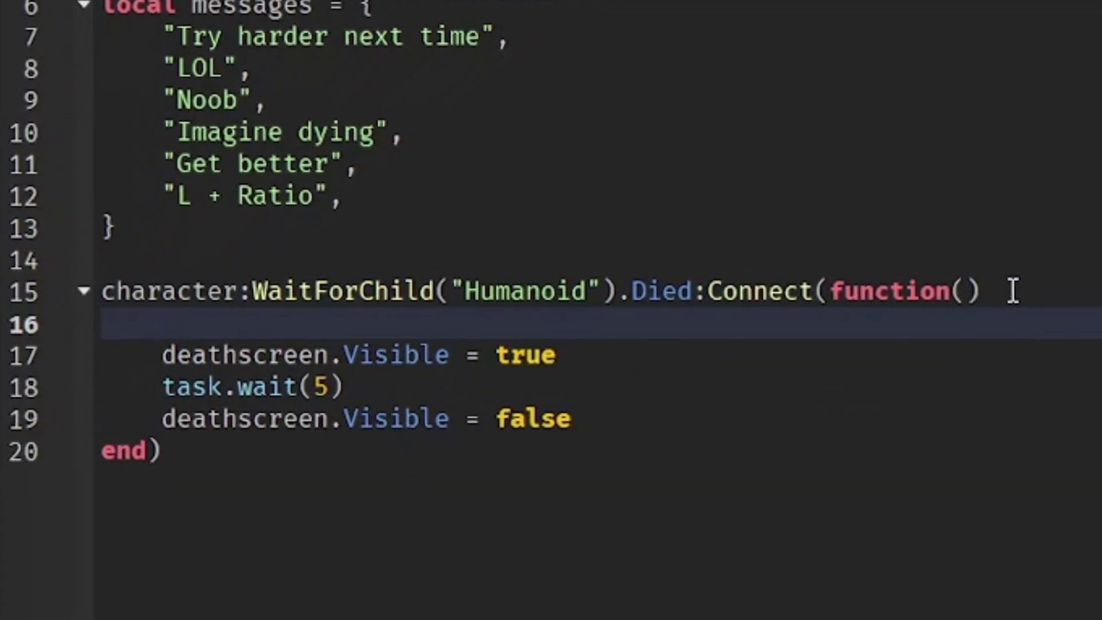
pyautogui.write('deathscreen')
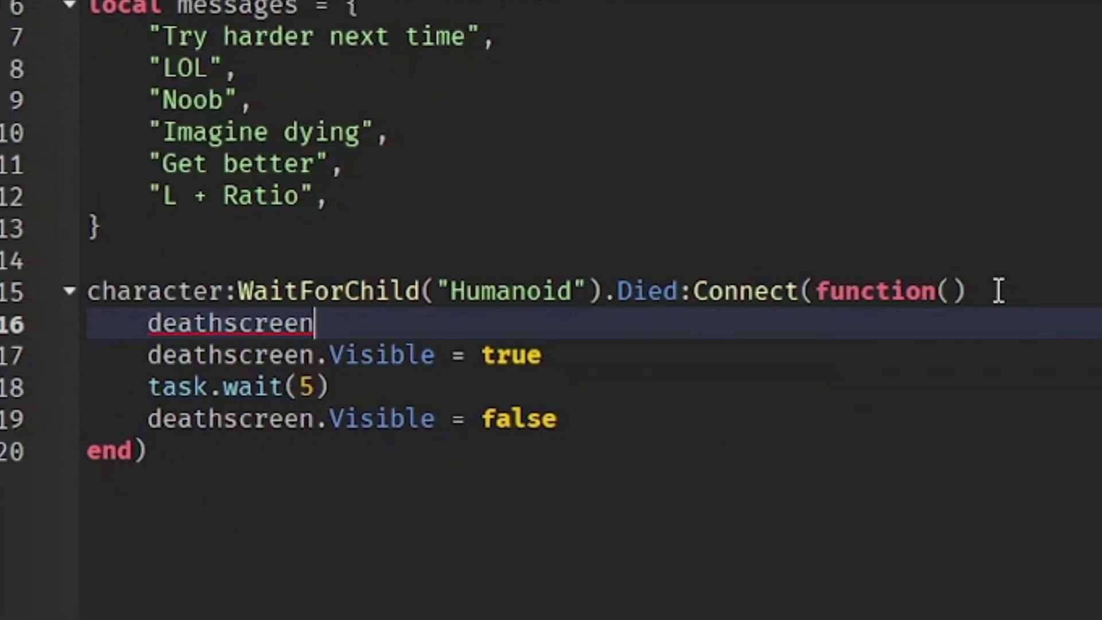
pyautogui.doubleClick(226, 322)
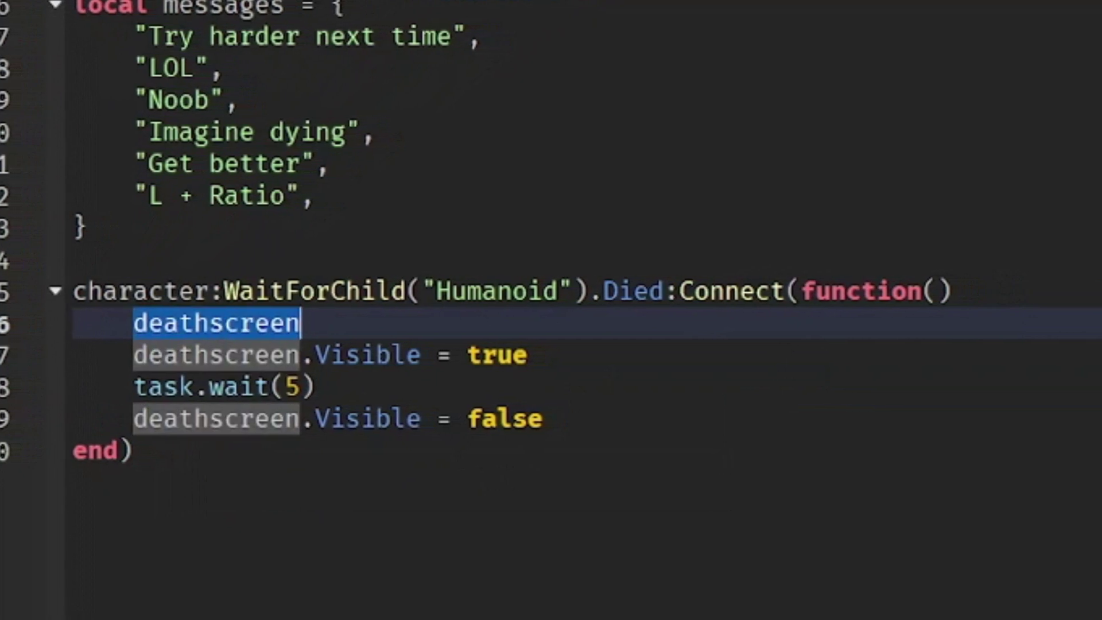
pyautogui.click(387, 316)
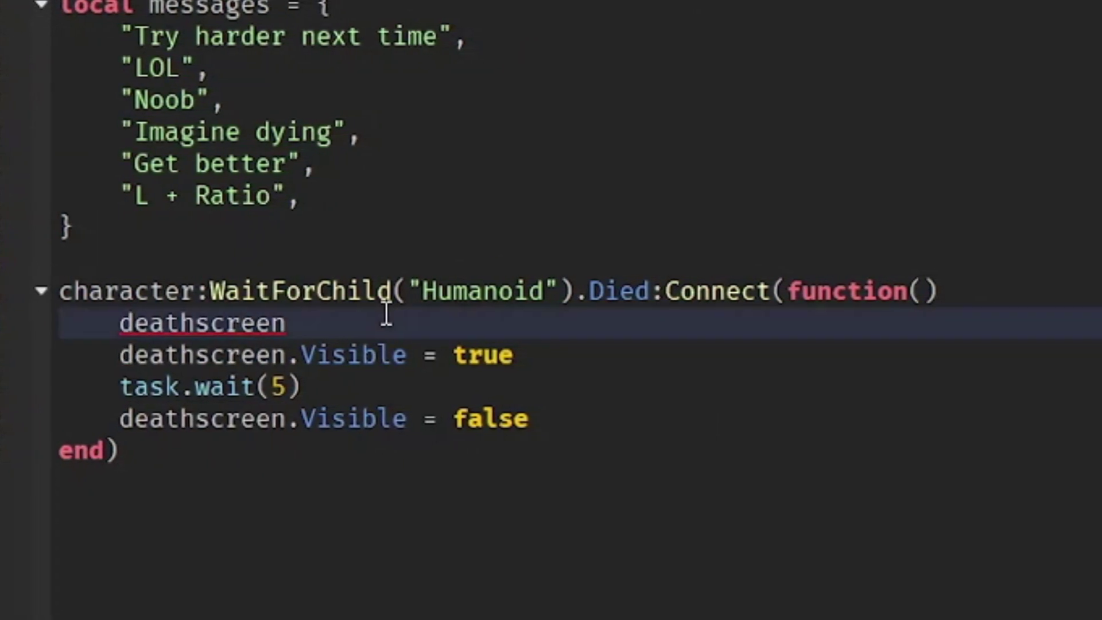
pyautogui.write('.ran')
pyautogui.press('Tab')
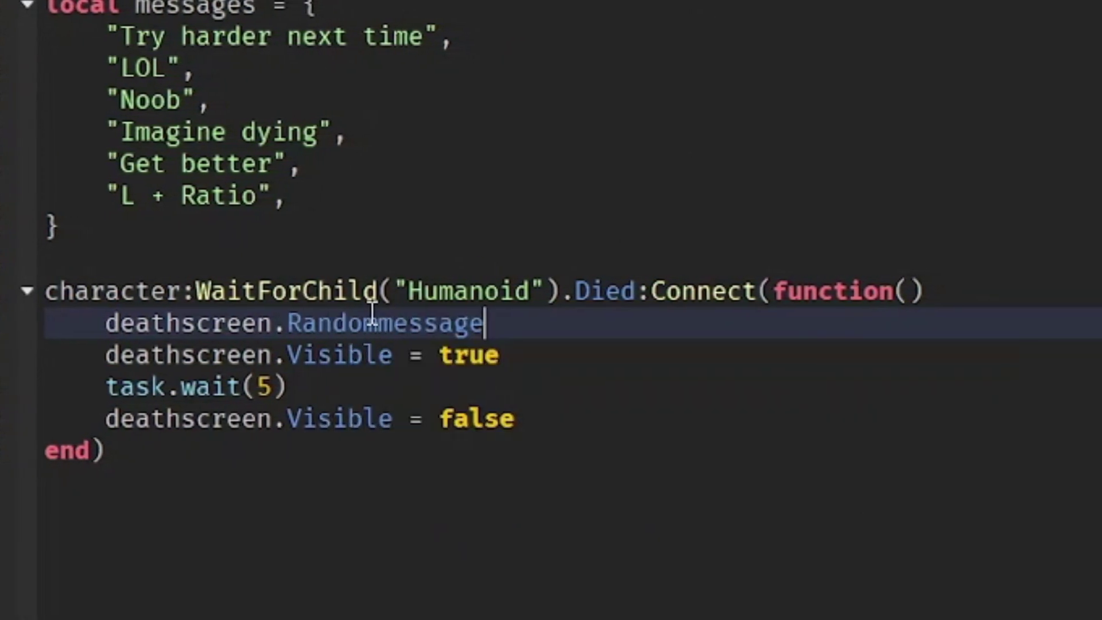
pyautogui.write('.Text')
pyautogui.press('Tab')
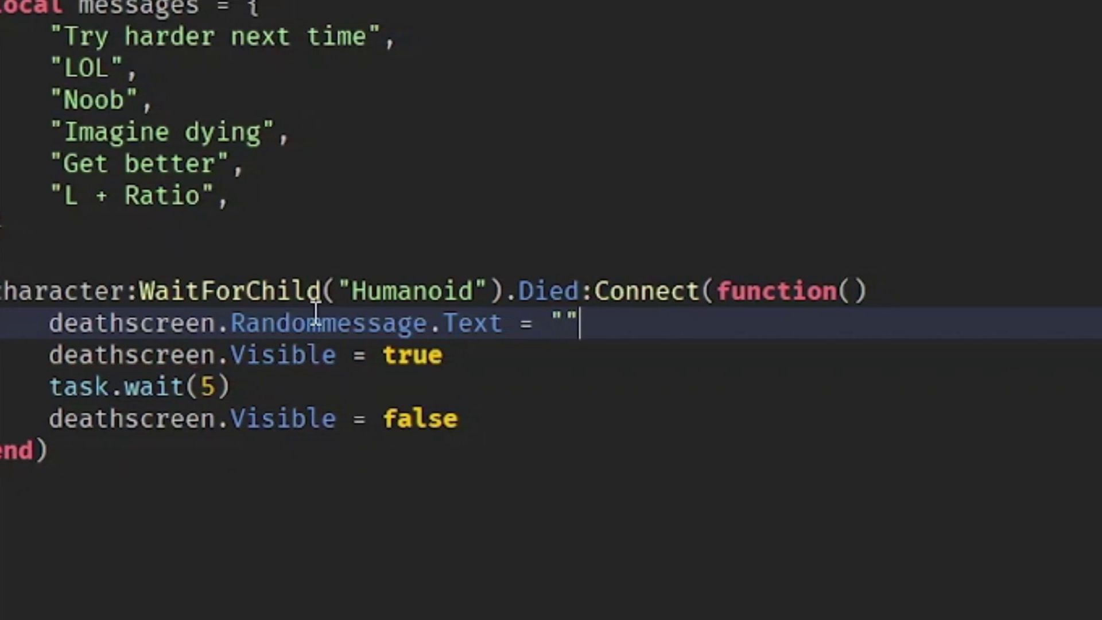
pyautogui.write('..')
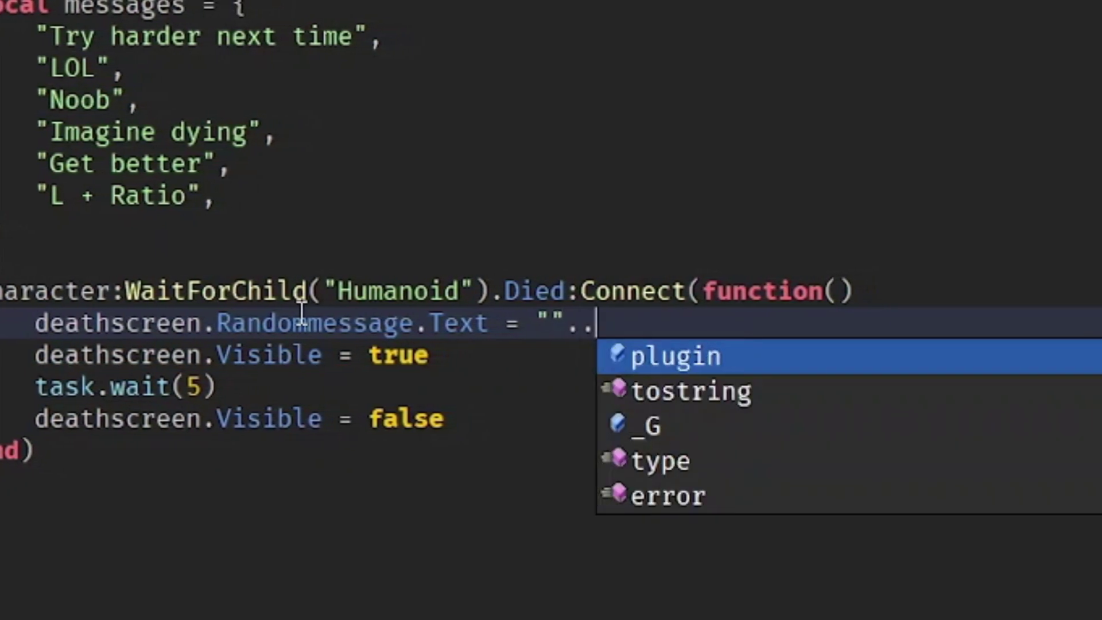
pyautogui.write('mes')
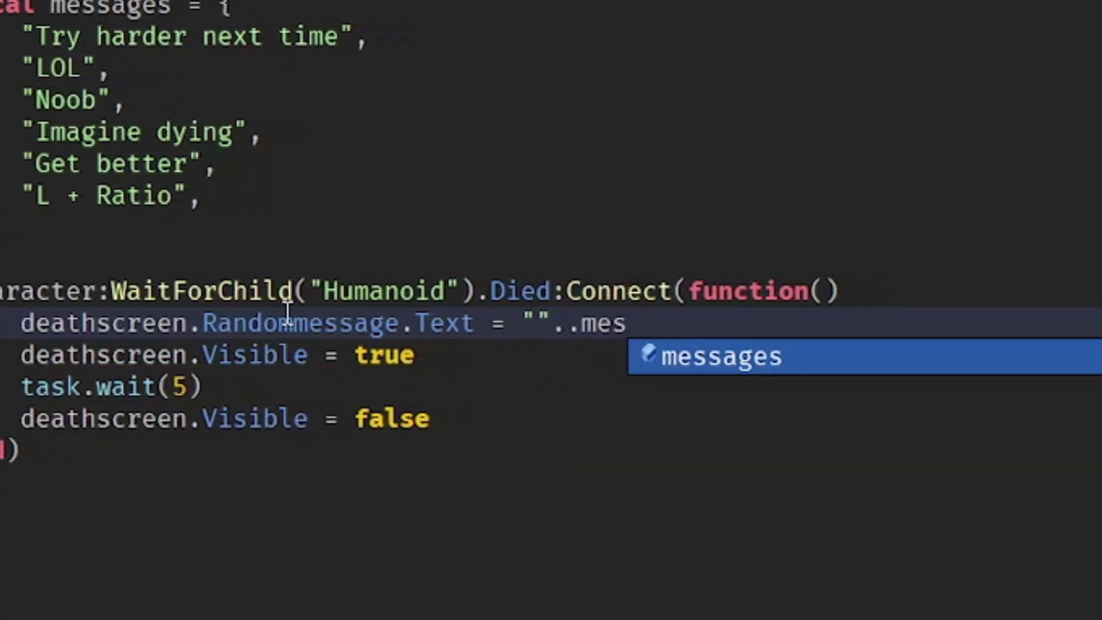
pyautogui.press('Tab')
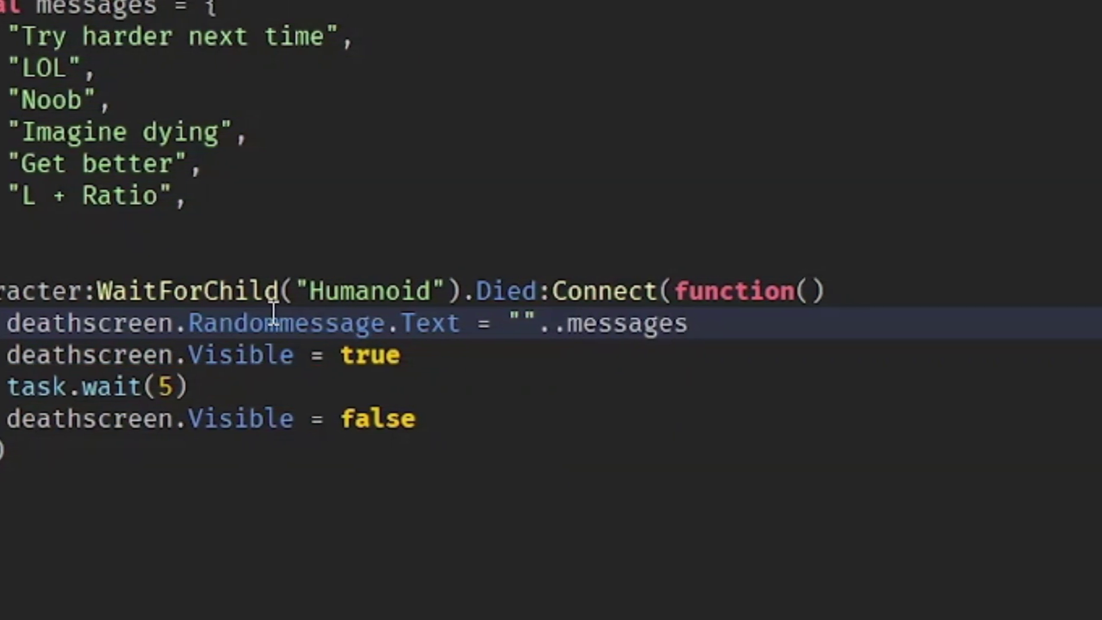
pyautogui.write('[')
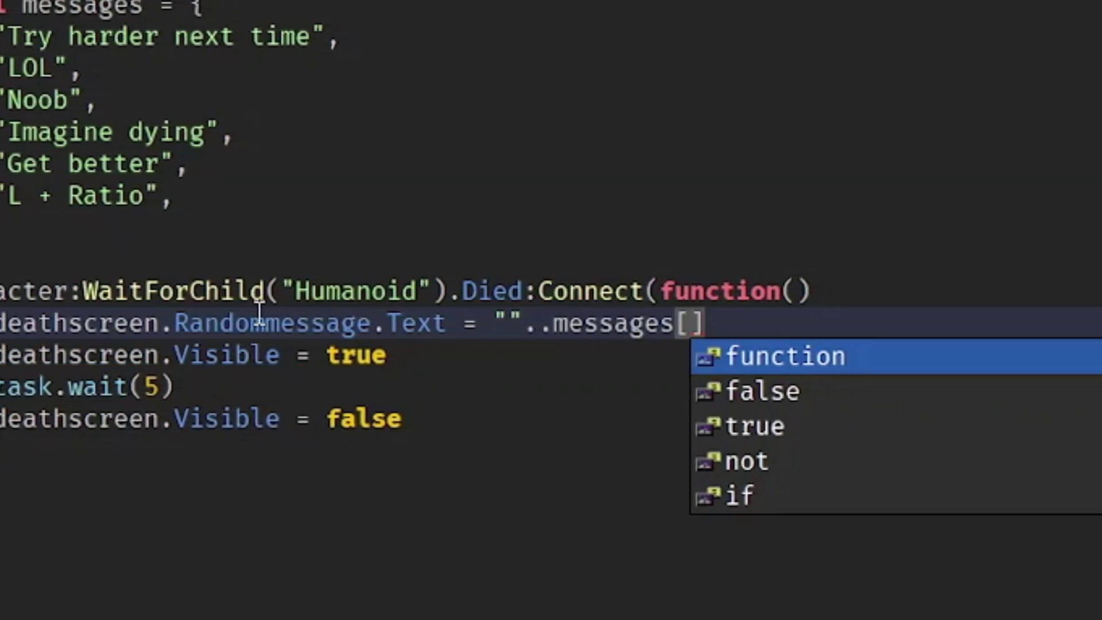
pyautogui.write('math.ra')
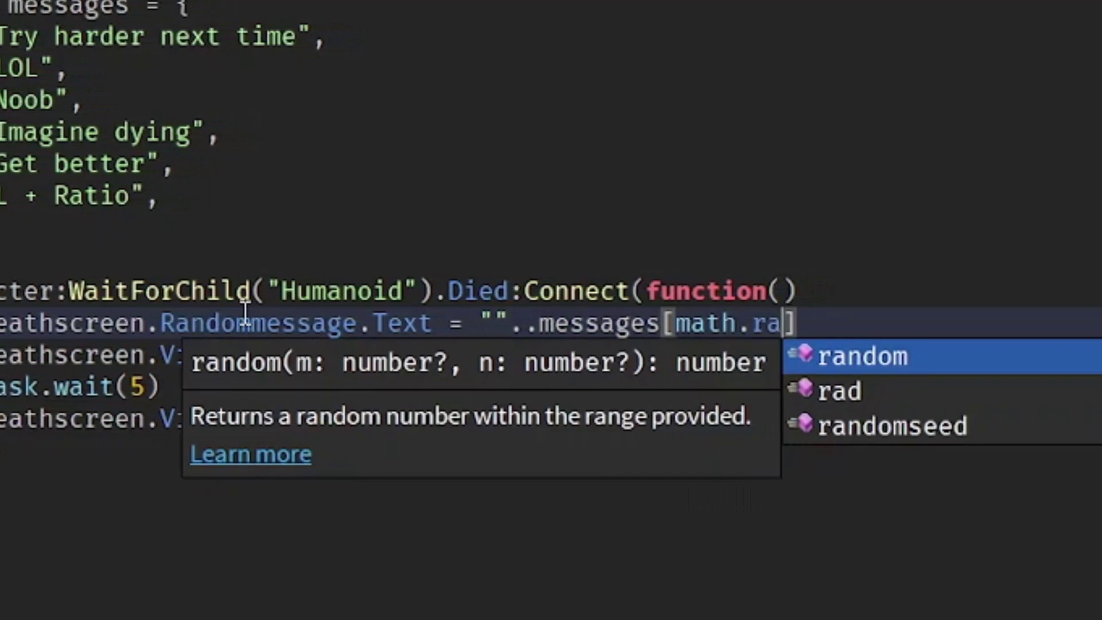
pyautogui.press('Tab')
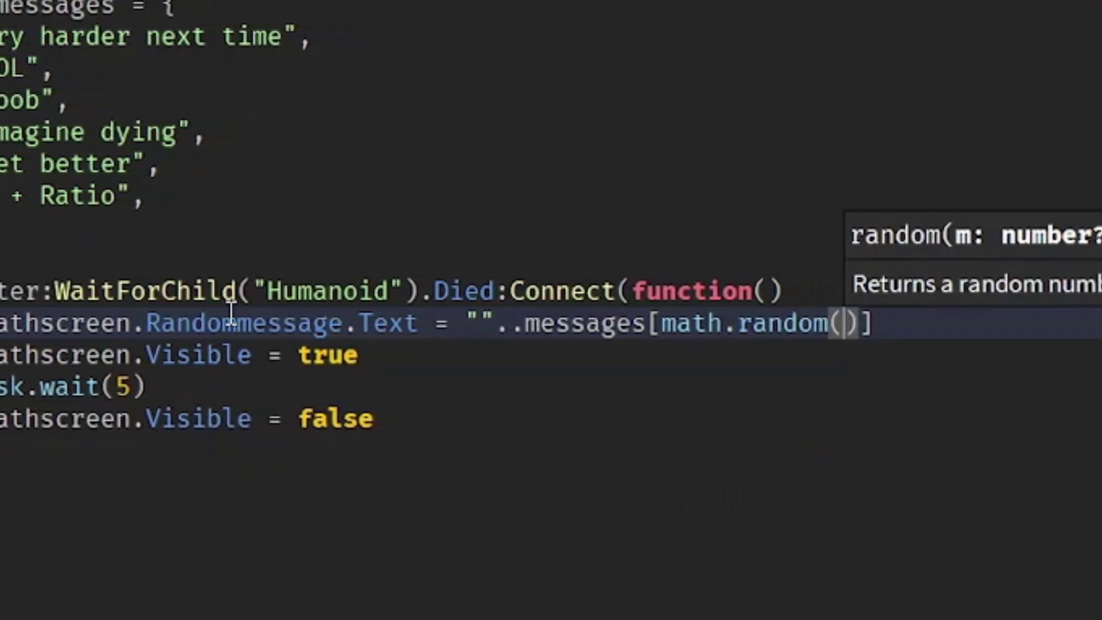
pyautogui.write('1, ')
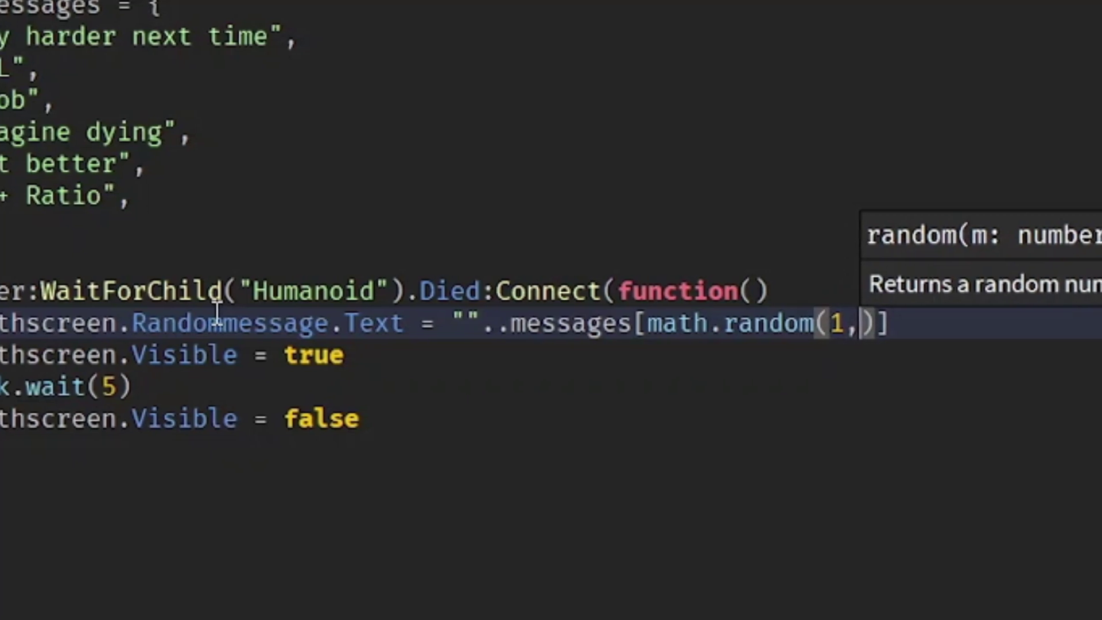
pyautogui.write('#')
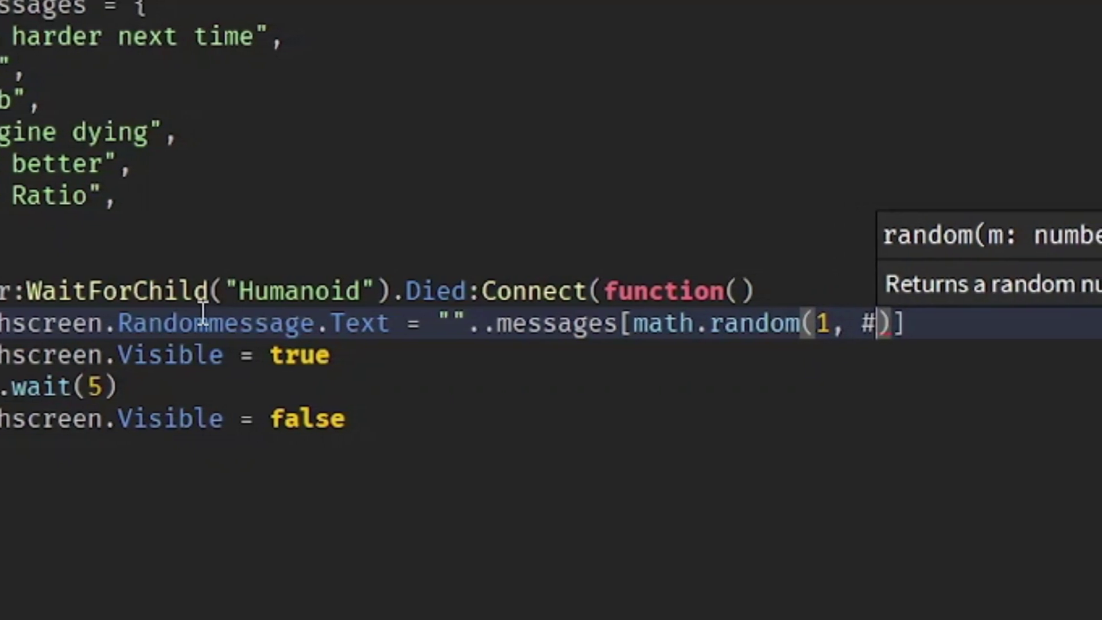
pyautogui.write('mes')
pyautogui.press('Tab')
pyautogui.click(728, 424)
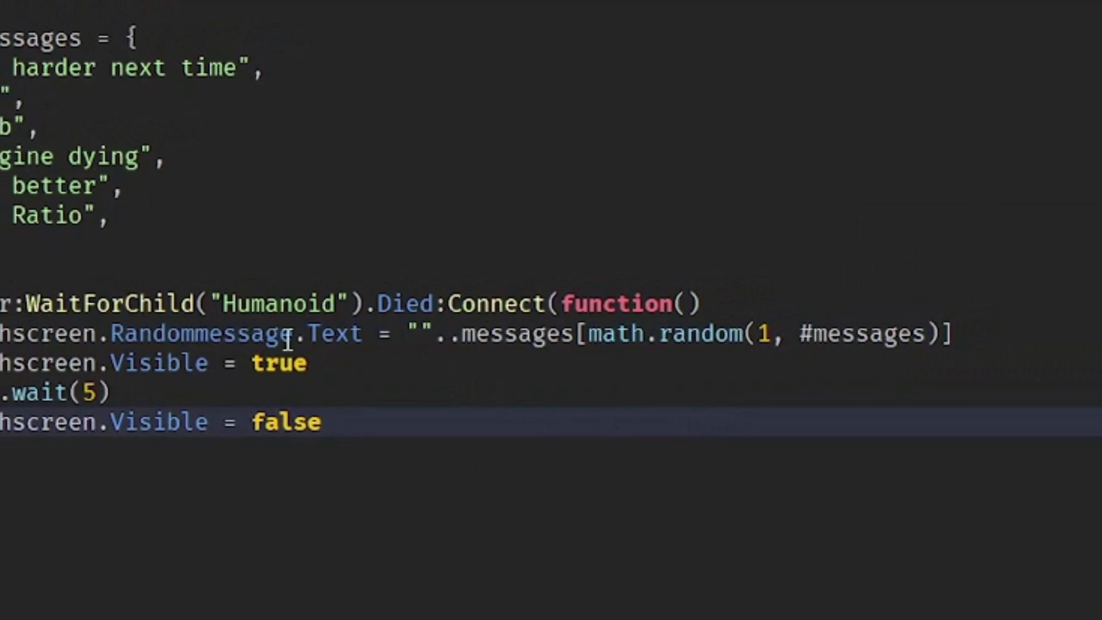
pyautogui.click(517, 344)
pyautogui.click(782, 277)
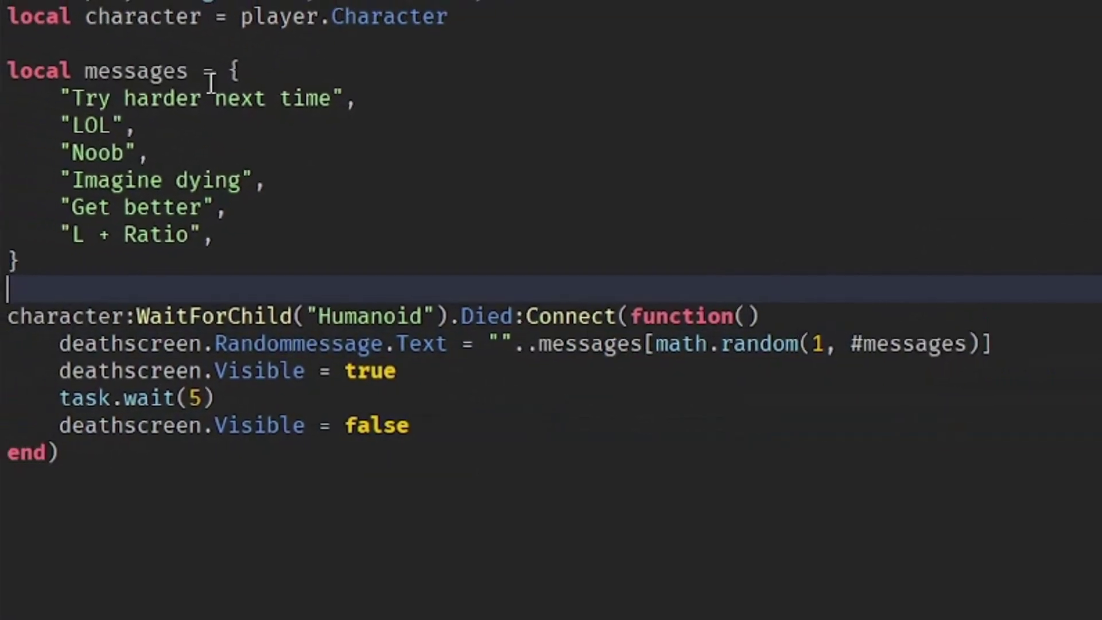
# - Review the messages table and the Died handler's Visible and Text lines
pyautogui.moveTo(287, 238); pyautogui.dragTo(13, 111)
pyautogui.click(496, 142)
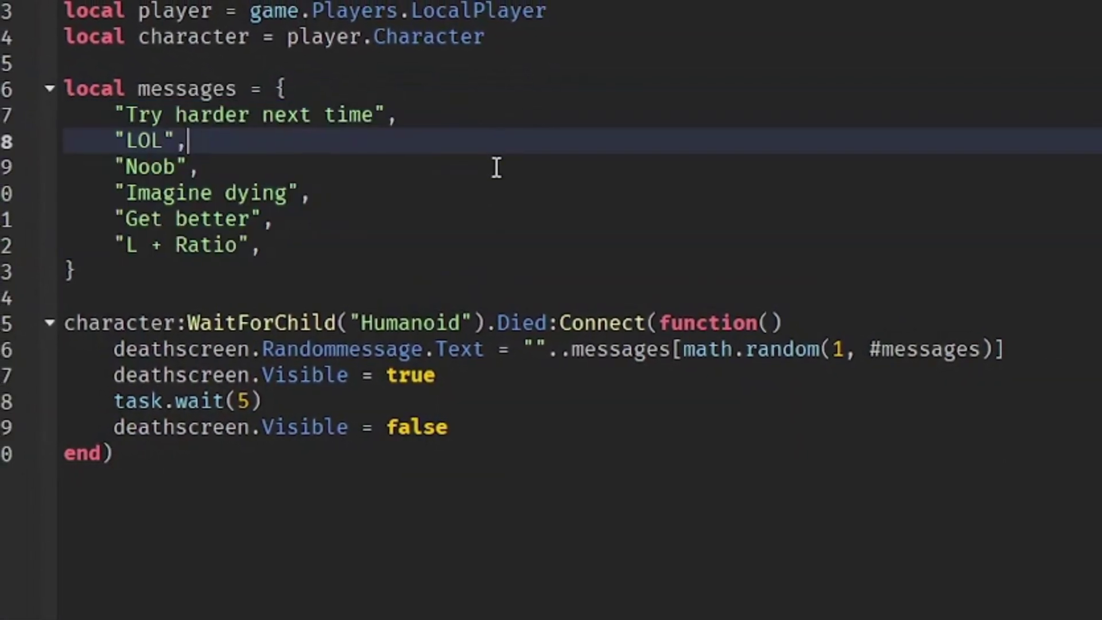
pyautogui.click(301, 375)
pyautogui.doubleClick(301, 375)
pyautogui.click(517, 375)
pyautogui.doubleClick(472, 349)
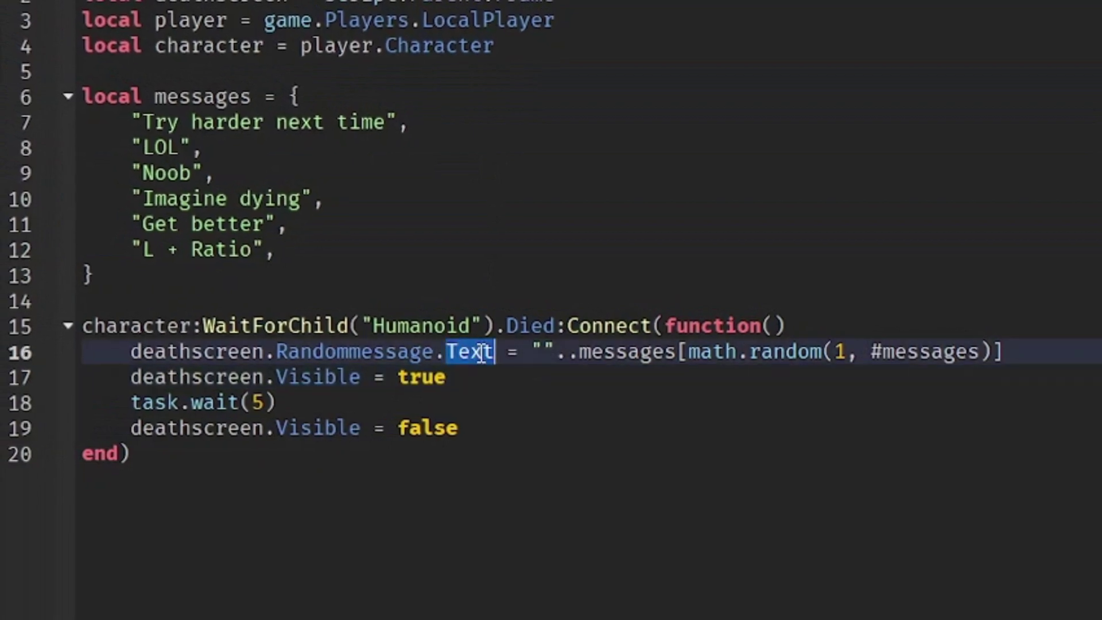
pyautogui.click(537, 392)
# - Look over the whole script and start a Play test
pyautogui.moveTo(475, 519); pyautogui.dragTo(4, 87)
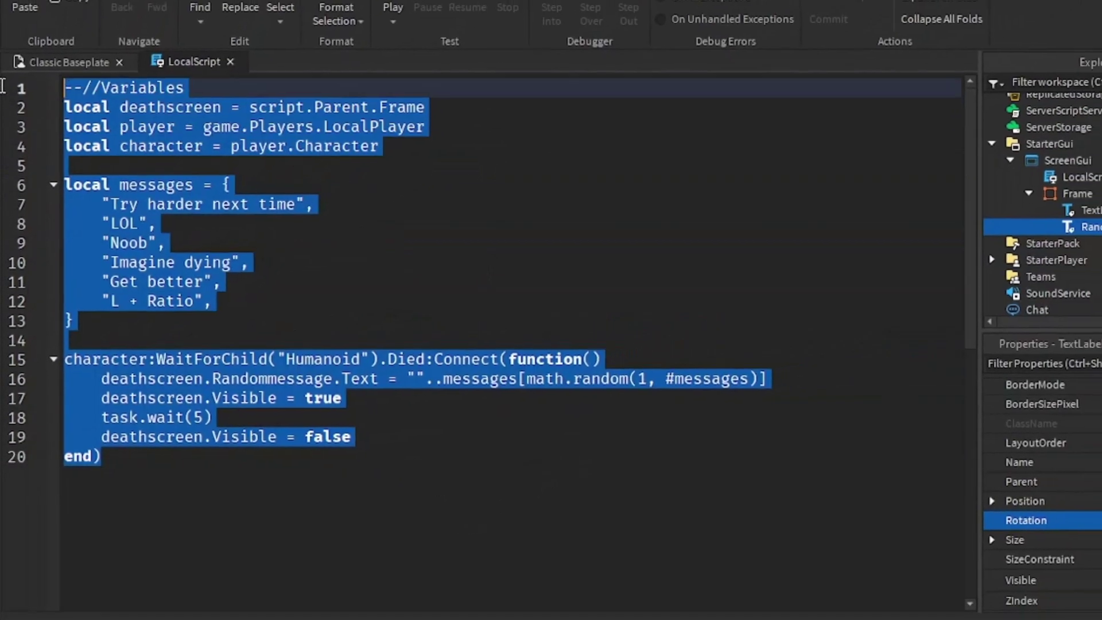
pyautogui.click(500, 585)
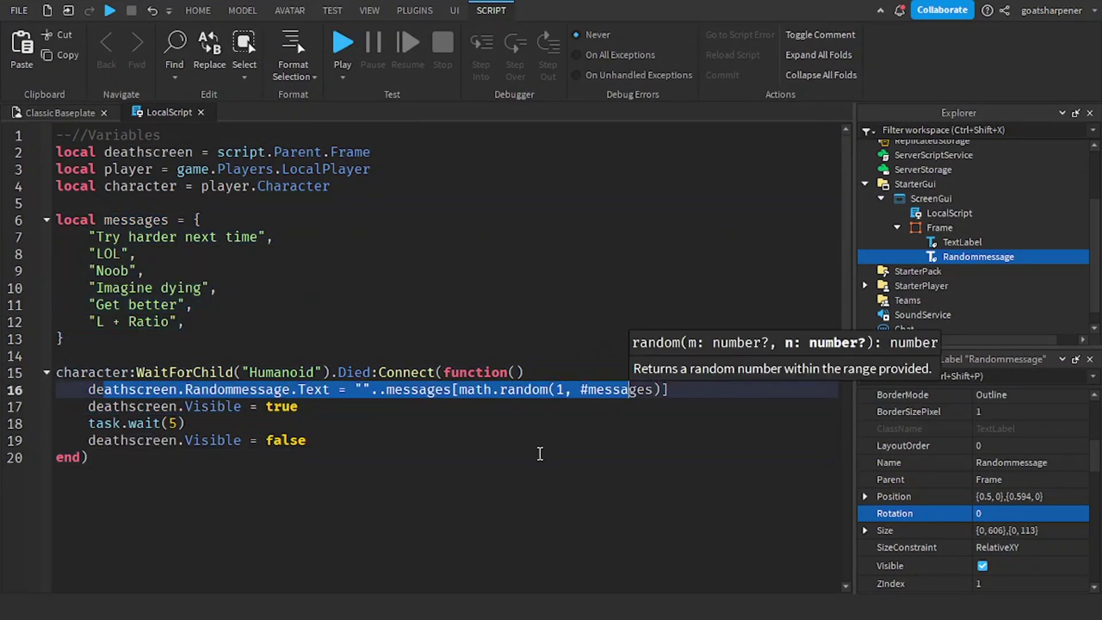
pyautogui.click(536, 453)
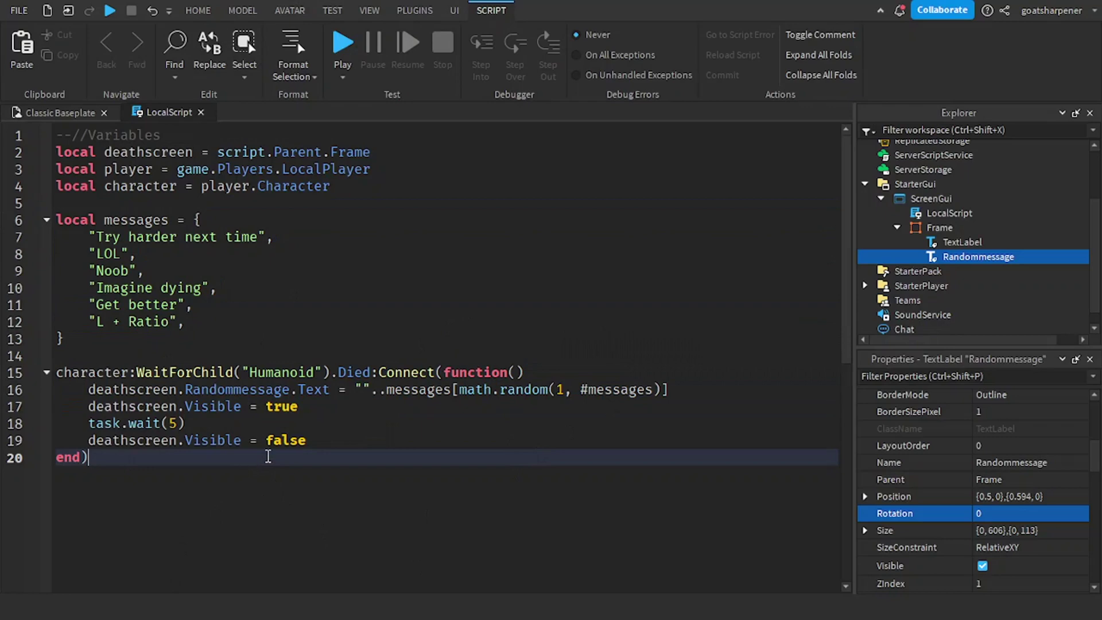
pyautogui.click(343, 50)
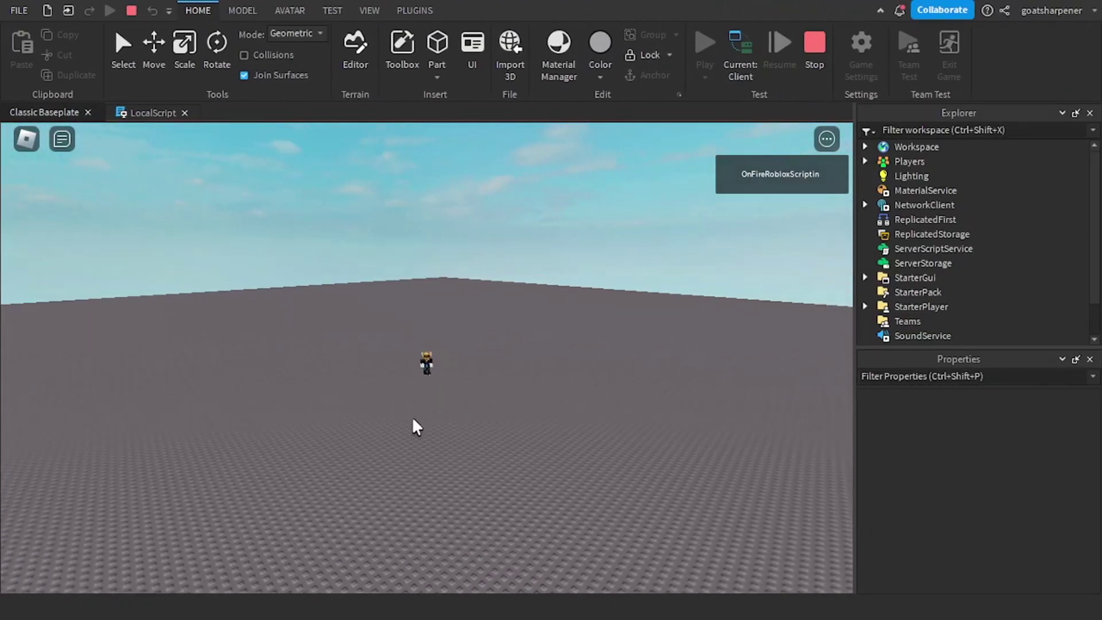
# - Reset the character from the in-game menu, getting 'Imagine dying' under 'You died...'
pyautogui.press('Escape')
pyautogui.press('r')
pyautogui.press('Return')
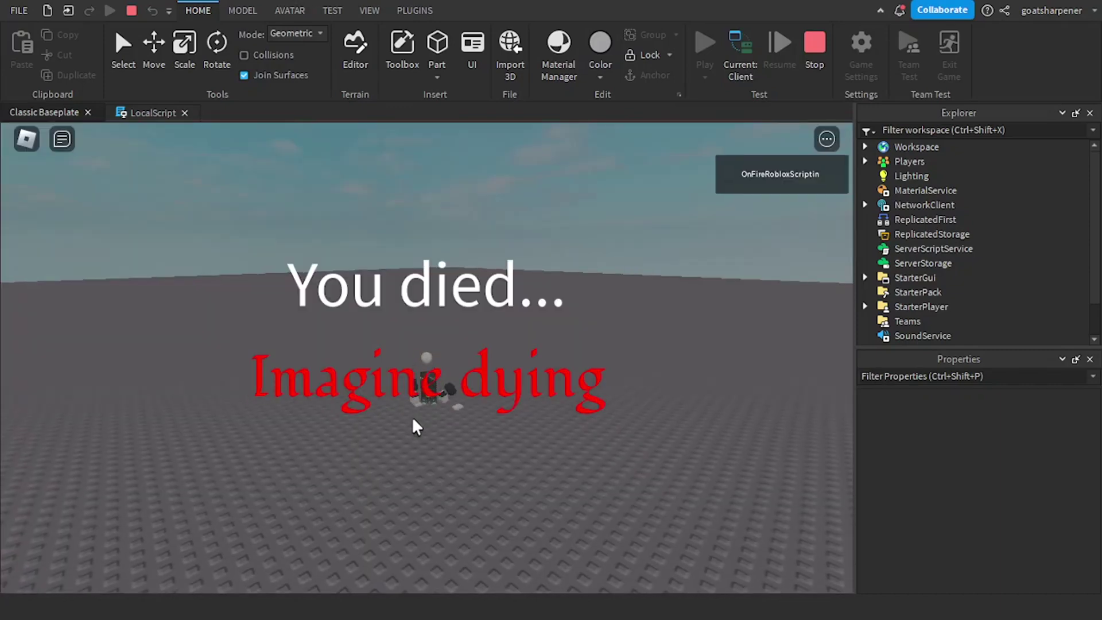
pyautogui.moveTo(618, 449); pyautogui.dragTo(619, 482, button='right')
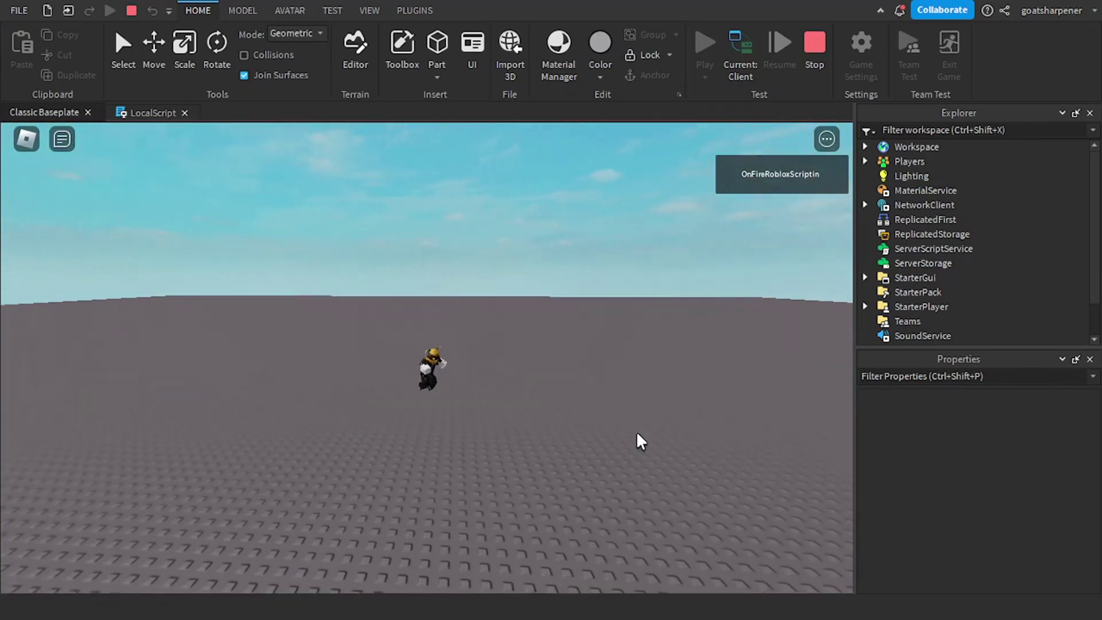
# - Reset the character again, this time getting 'Get better' as the taunt
pyautogui.press('Escape')
pyautogui.press('r')
pyautogui.press('Return')
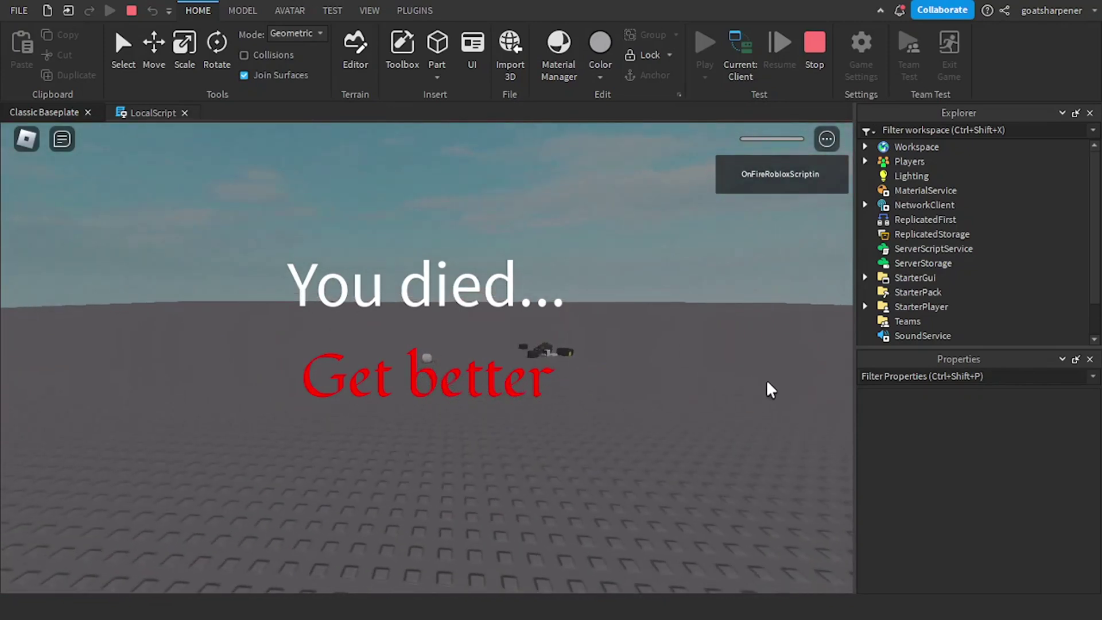
# - Check the messages table in the LocalScript, stepping down to the 'LOL' line
pyautogui.click(123, 112)
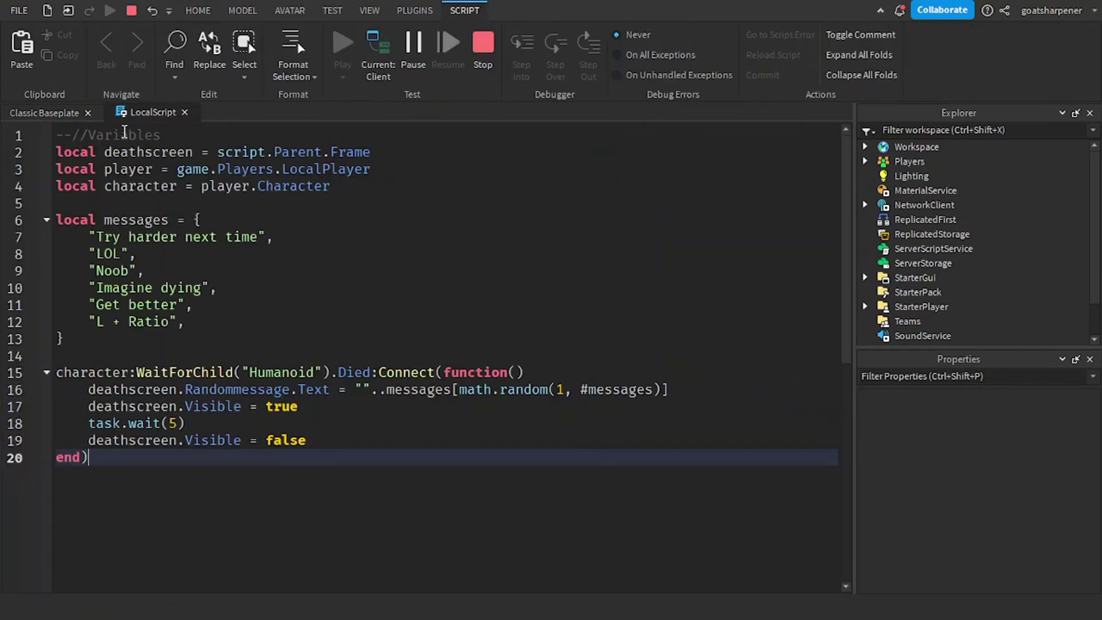
pyautogui.moveTo(184, 323)
pyautogui.mouseDown()
pyautogui.moveTo(129, 238)
pyautogui.moveTo(258, 233)
pyautogui.mouseUp()
pyautogui.click(144, 270)
pyautogui.click(151, 270)
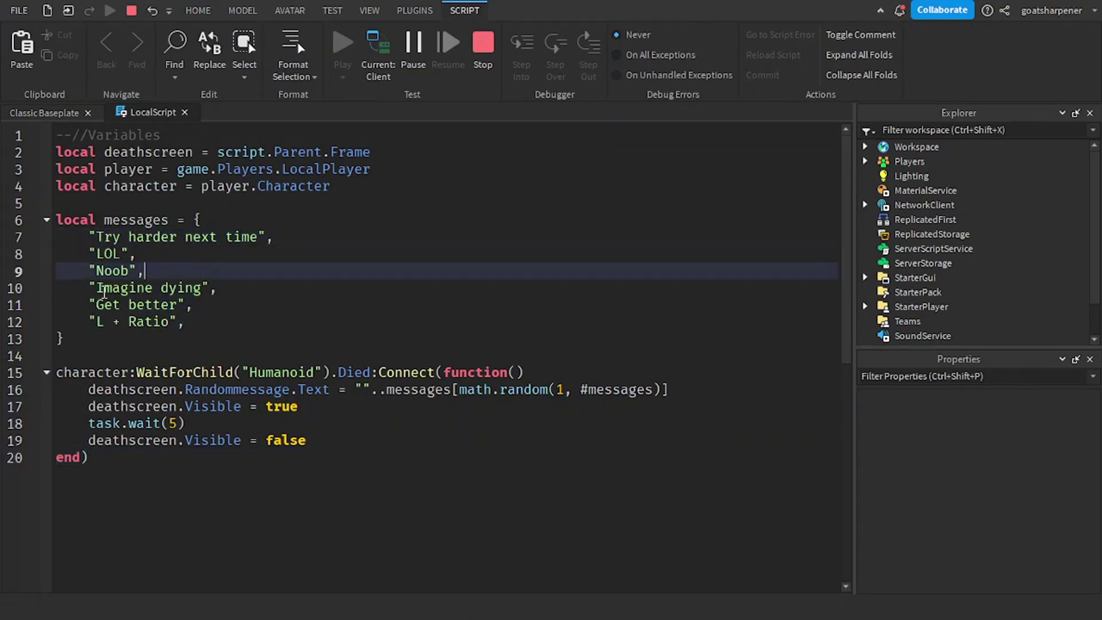
pyautogui.press('Down')
pyautogui.press('Down')
pyautogui.press('Up')
pyautogui.press('Up')
pyautogui.press('Up')
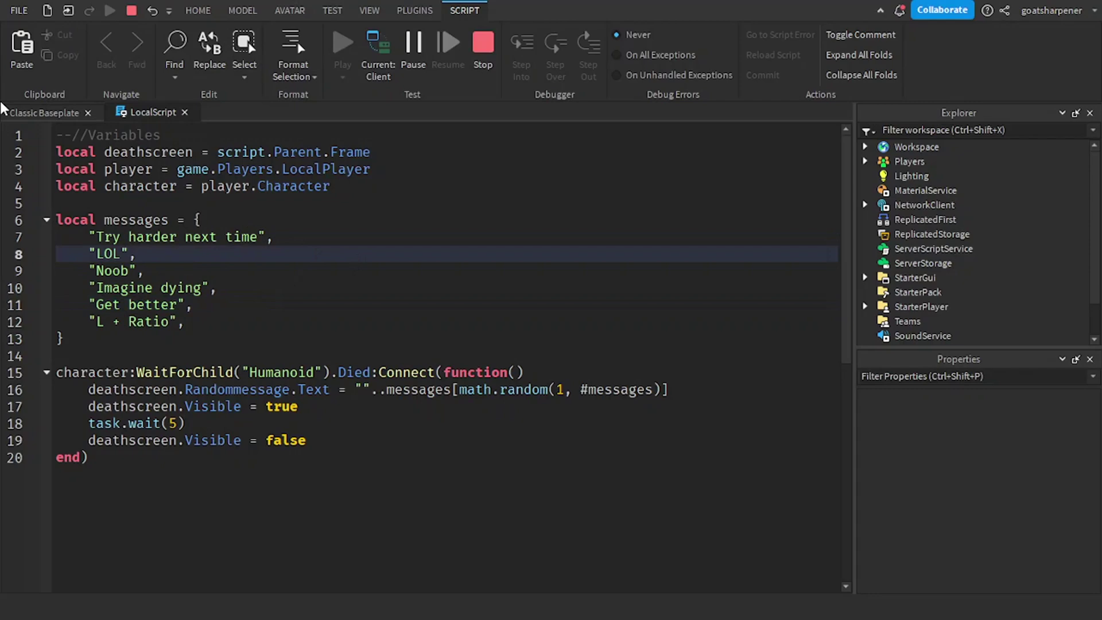
# - Back in the running game, reset the character so 'LOL' appears in red
pyautogui.click(34, 113)
pyautogui.press('Escape')
pyautogui.press('r')
pyautogui.press('Return')
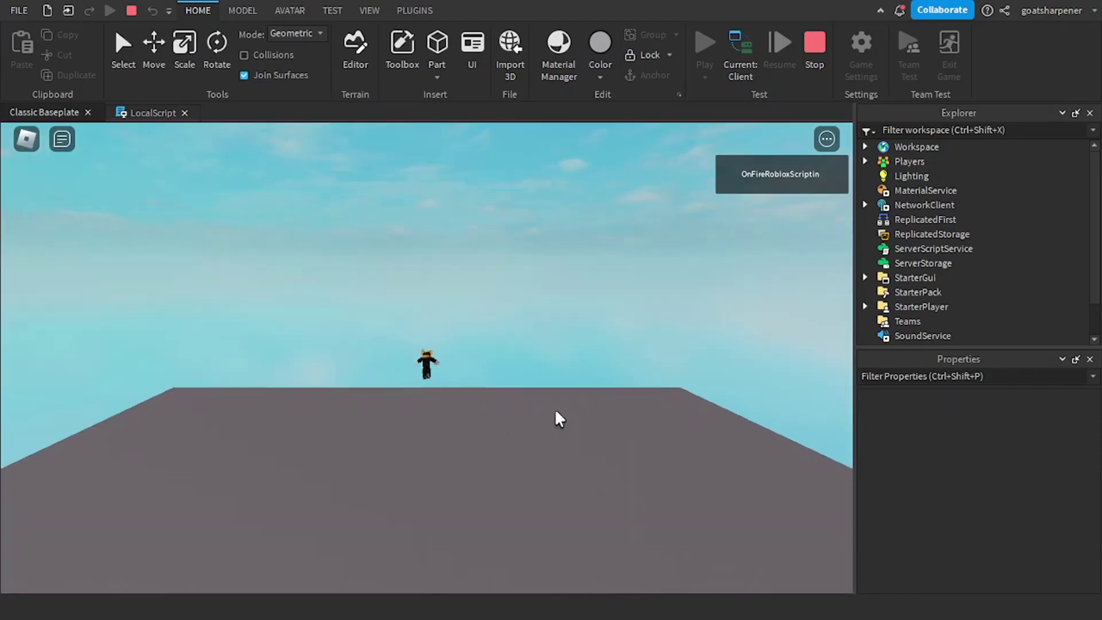
# - Reset the character, which shows 'Try harder next time' as the taunt
pyautogui.press('Escape')
pyautogui.press('r')
pyautogui.press('Return')
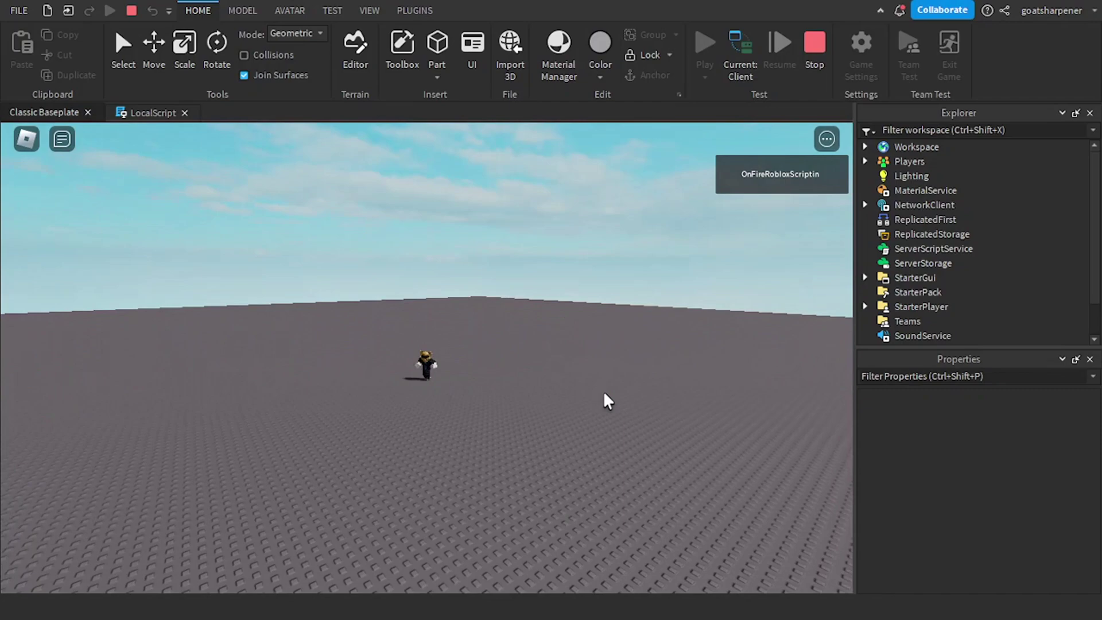
# - Reset the respawned character once more, which shows 'LOL' in red
pyautogui.press('Escape')
pyautogui.press('r')
pyautogui.press('Return')
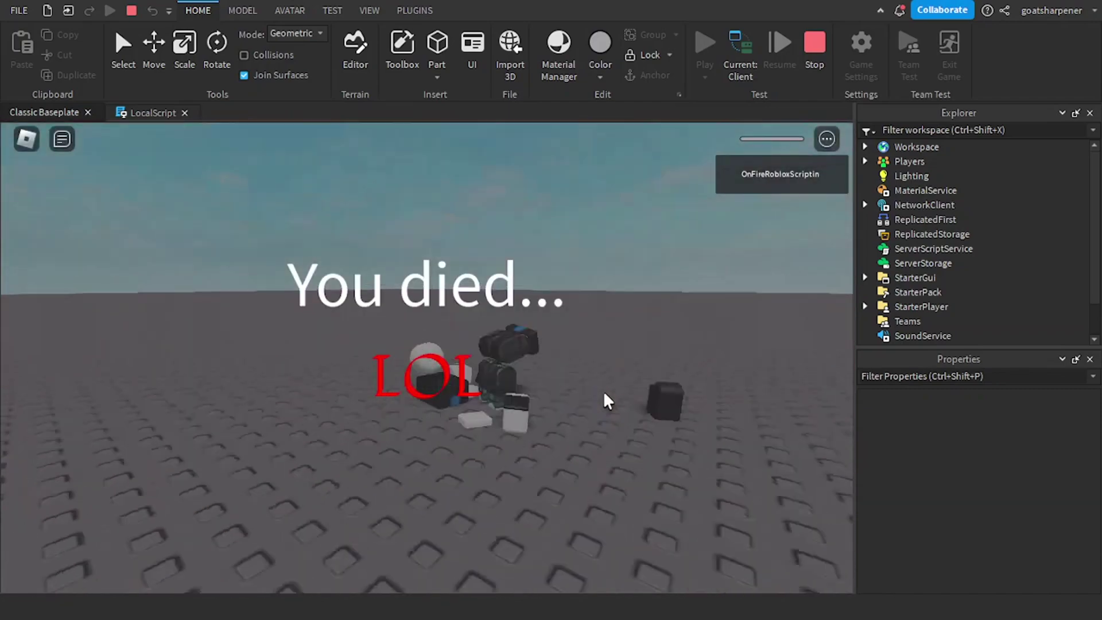